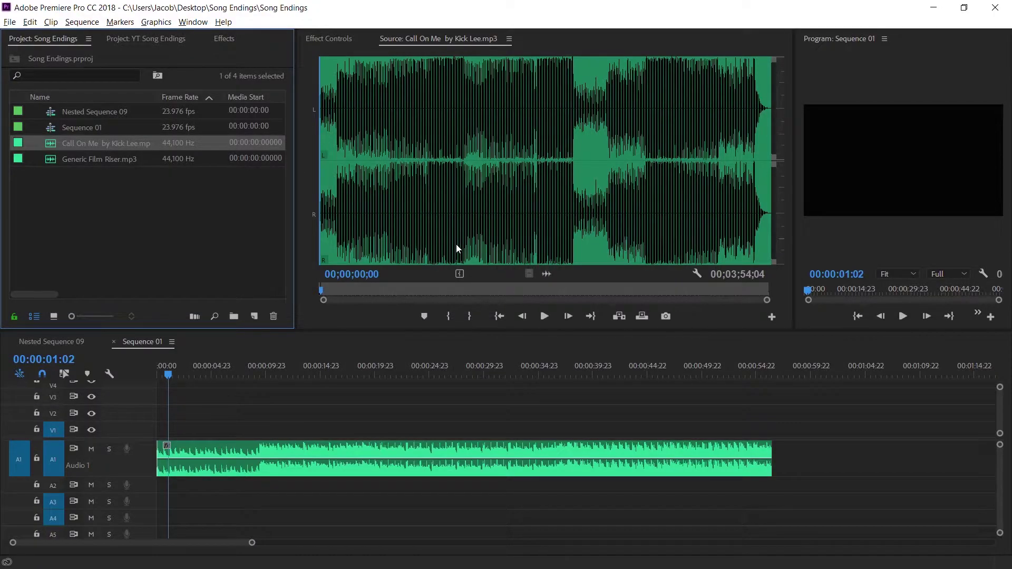
# Step: Play the source song from about 00;00;54;07, stop, and move its playhead back to about 00;00;30;09
pyautogui.moveTo(467, 246); pyautogui.dragTo(424, 247)
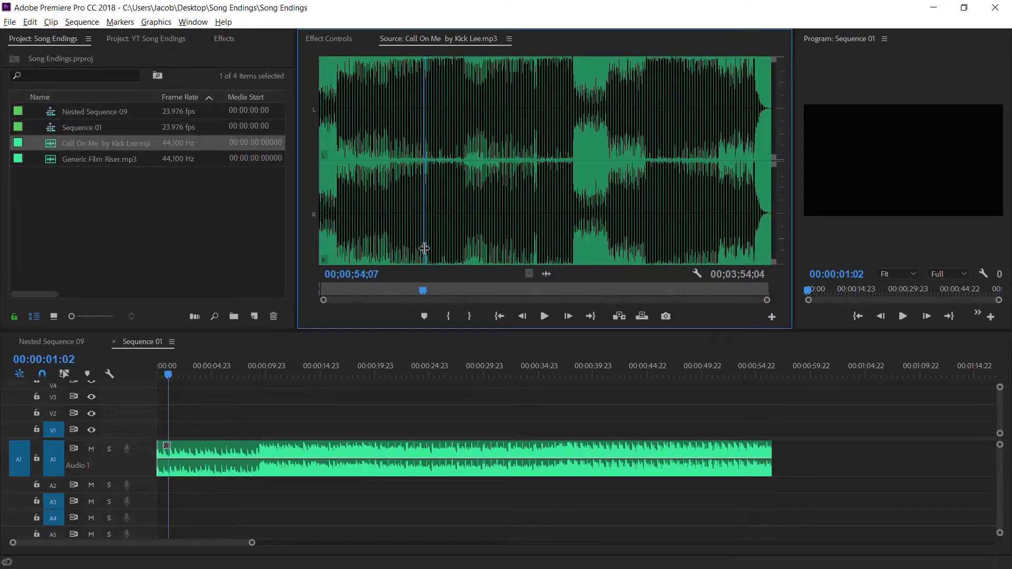
pyautogui.press('space')
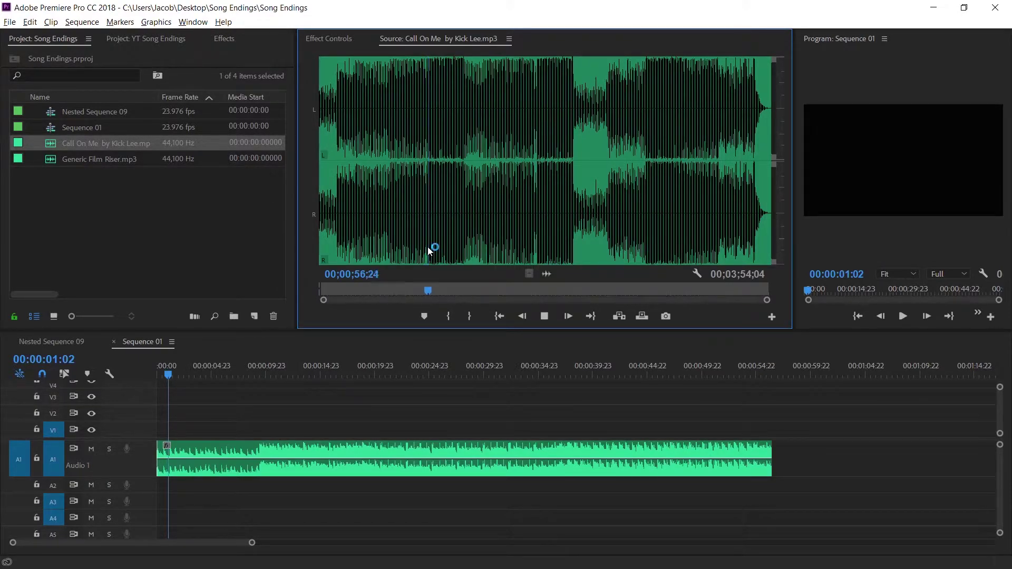
pyautogui.press('space')
pyautogui.click(377, 291)
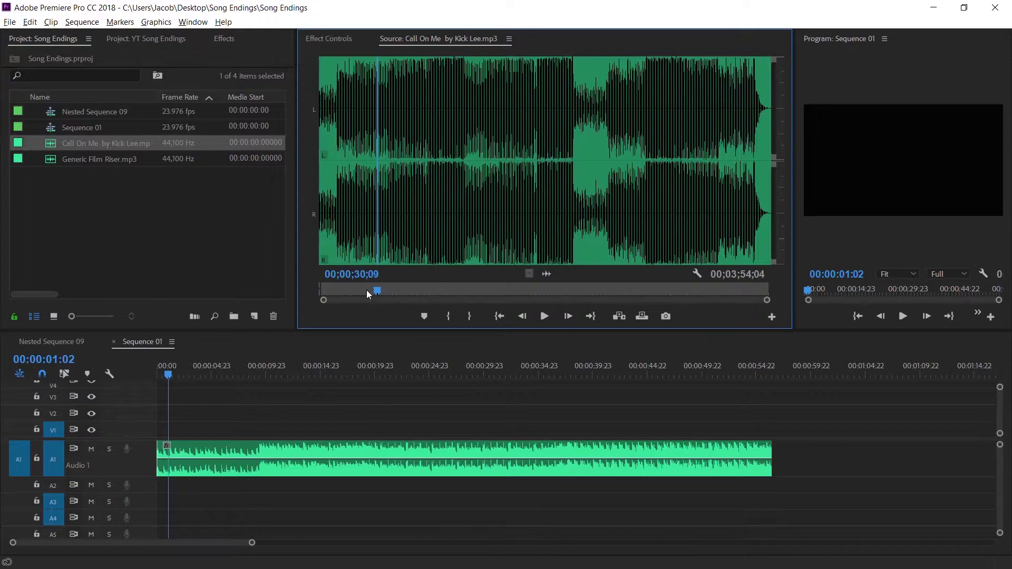
# Step: Turn on looped playback for the program monitor and play the song's abrupt ending from about 00:00:53:15
pyautogui.click(982, 275)
pyautogui.click(880, 344)
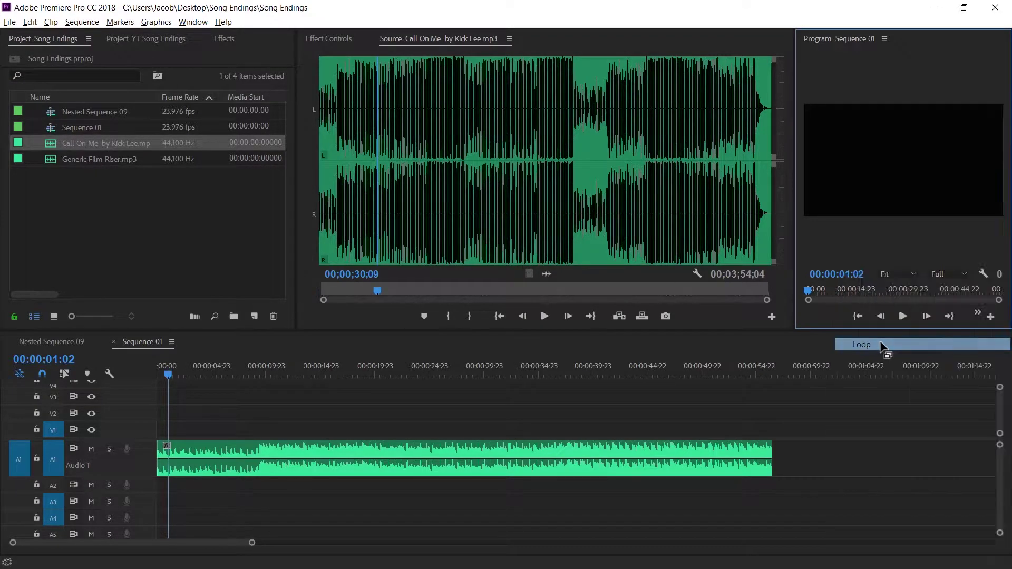
pyautogui.click(743, 373)
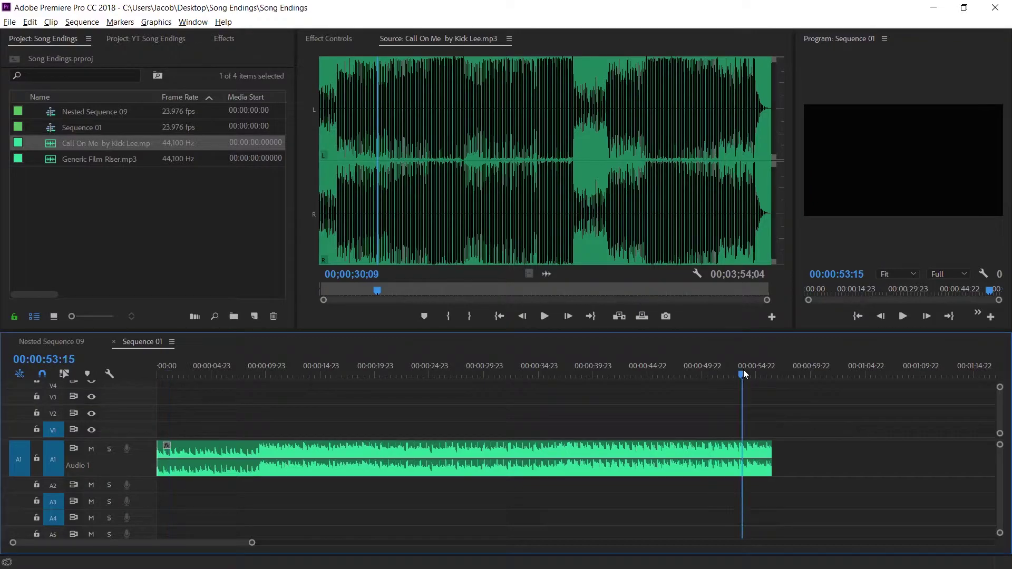
pyautogui.press('space')
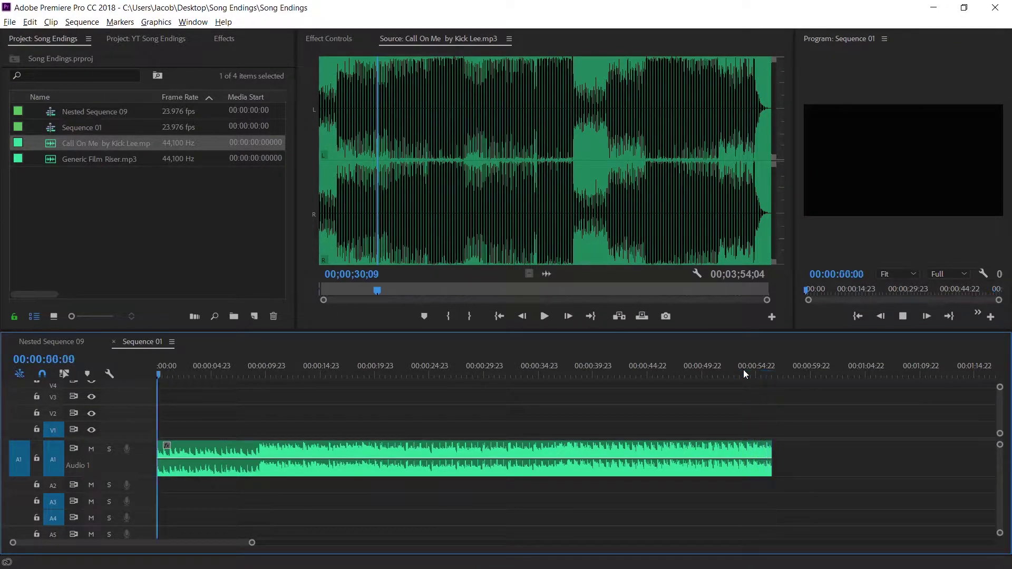
pyautogui.press('space')
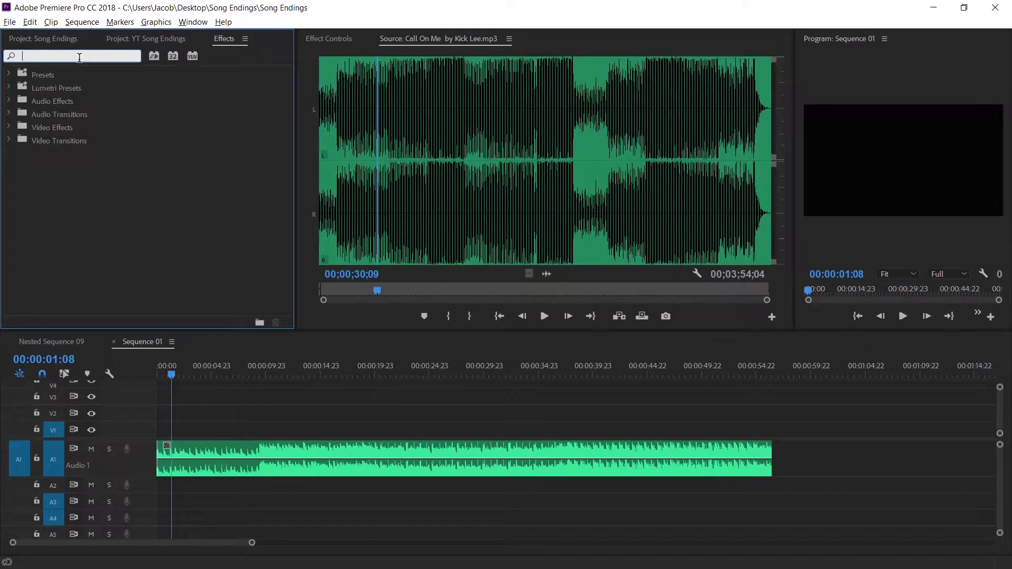
# Step: Add a Constant Power crossfade to the end of the song clip and set its duration to 100 (one second)
pyautogui.write('consta')
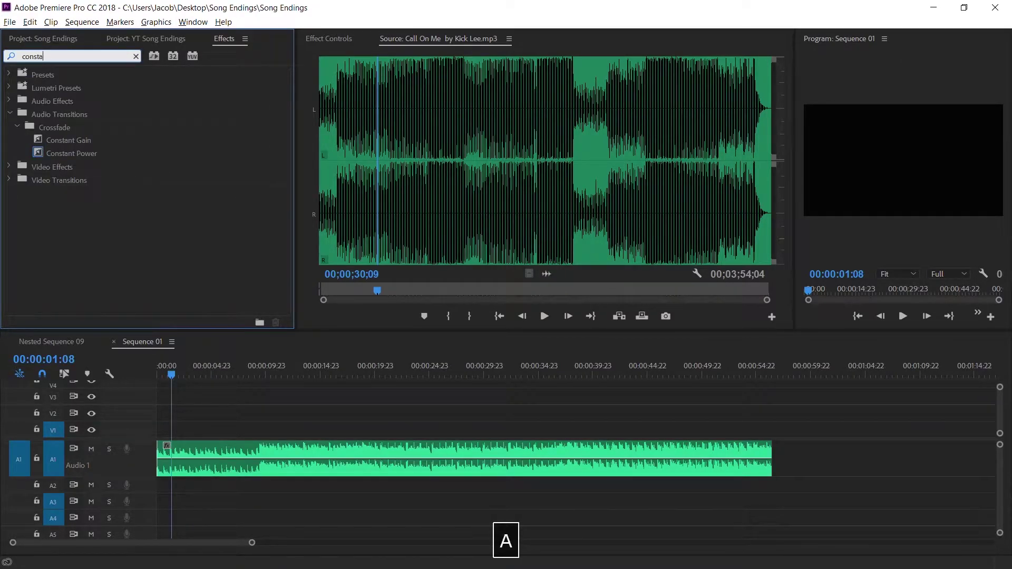
pyautogui.click(67, 154)
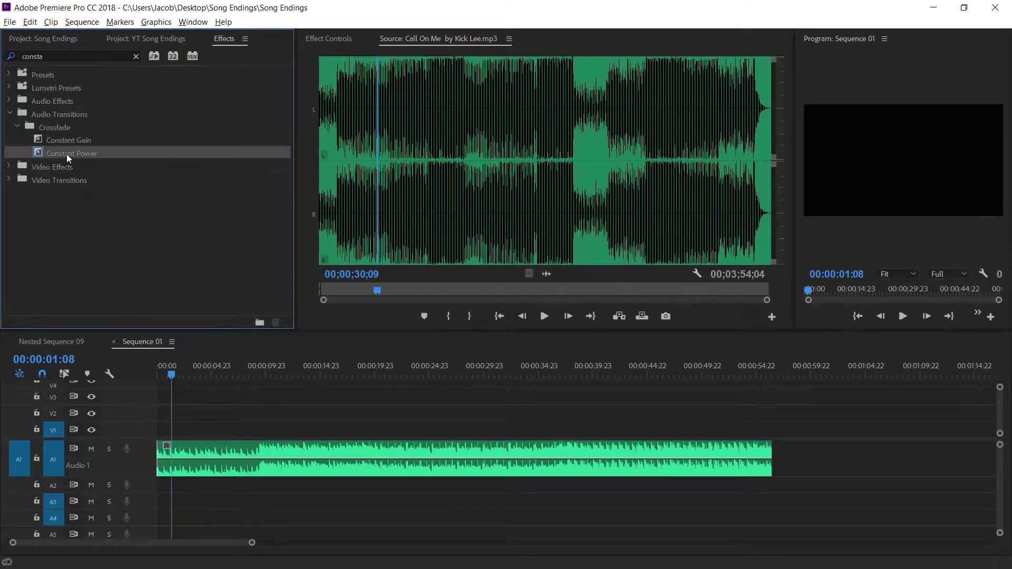
pyautogui.moveTo(694, 344); pyautogui.dragTo(770, 453)
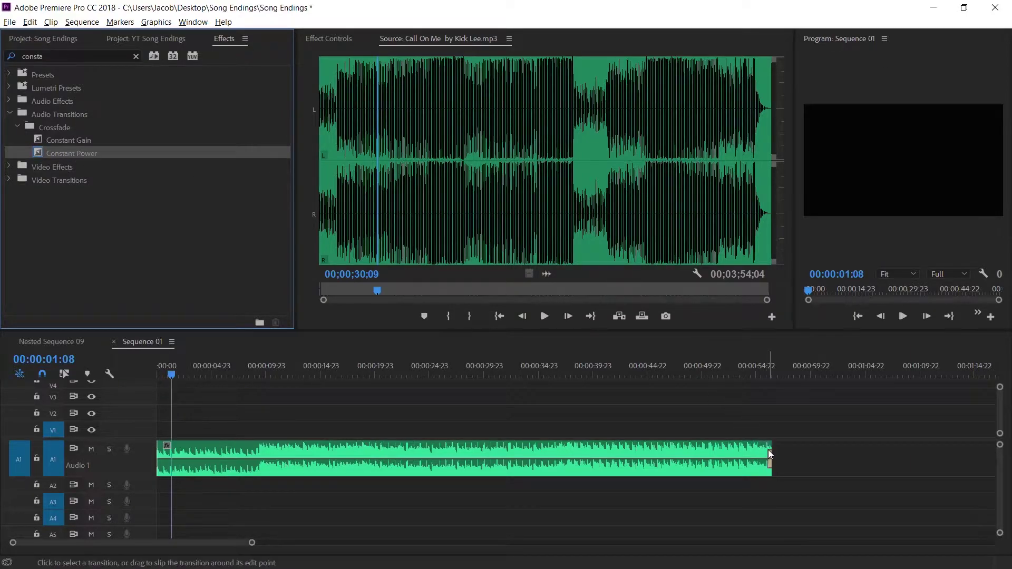
pyautogui.doubleClick(771, 457)
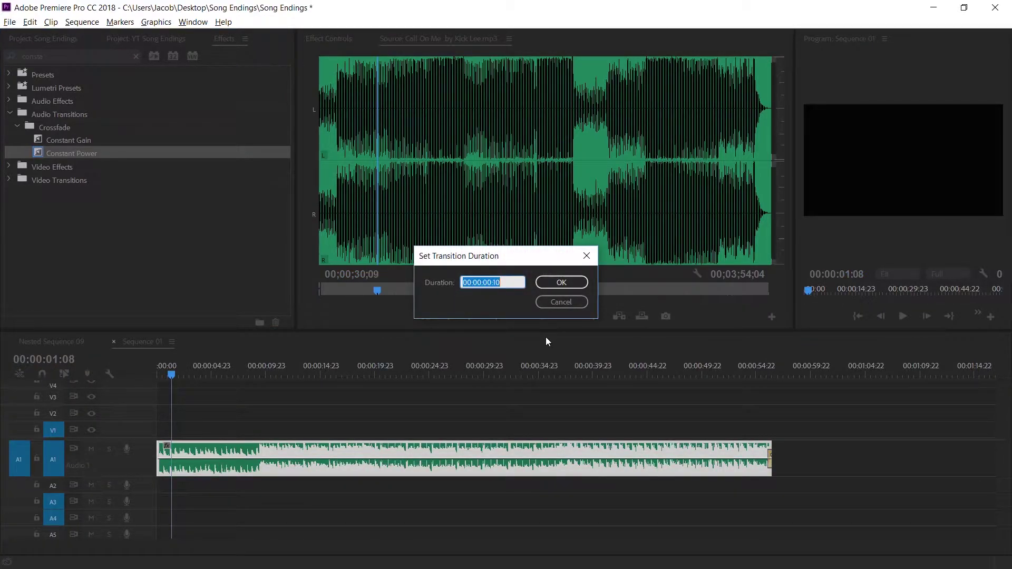
pyautogui.write('100')
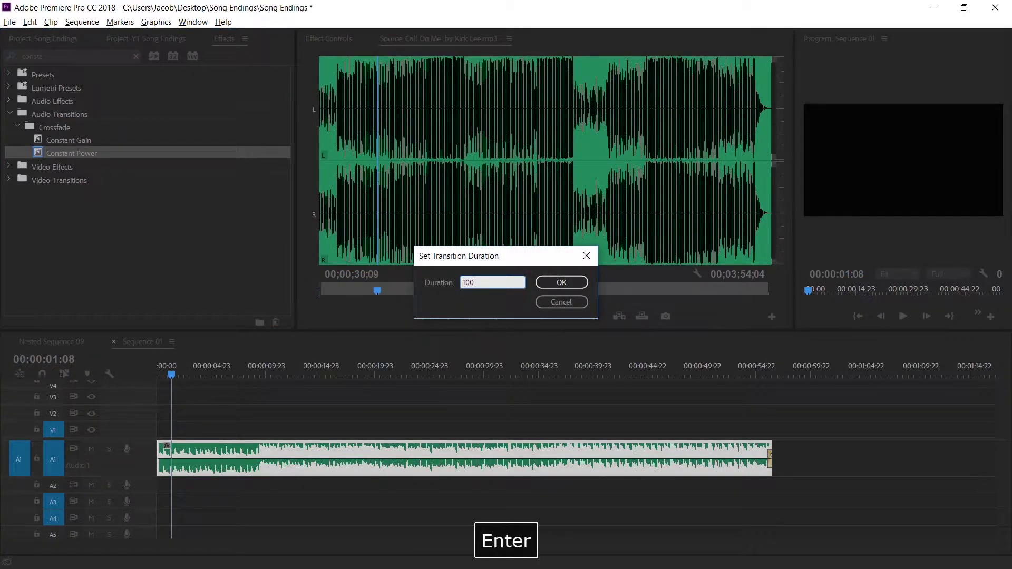
pyautogui.press('Return')
# Step: Play the sequence from about 00:00:50:16 to hear the crossfaded ending
pyautogui.click(711, 372)
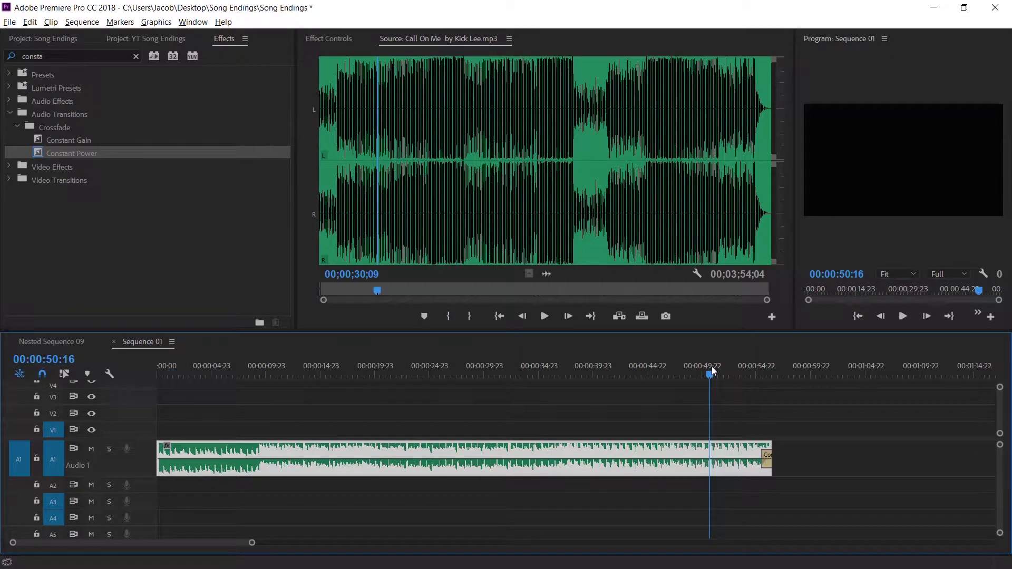
pyautogui.press('space')
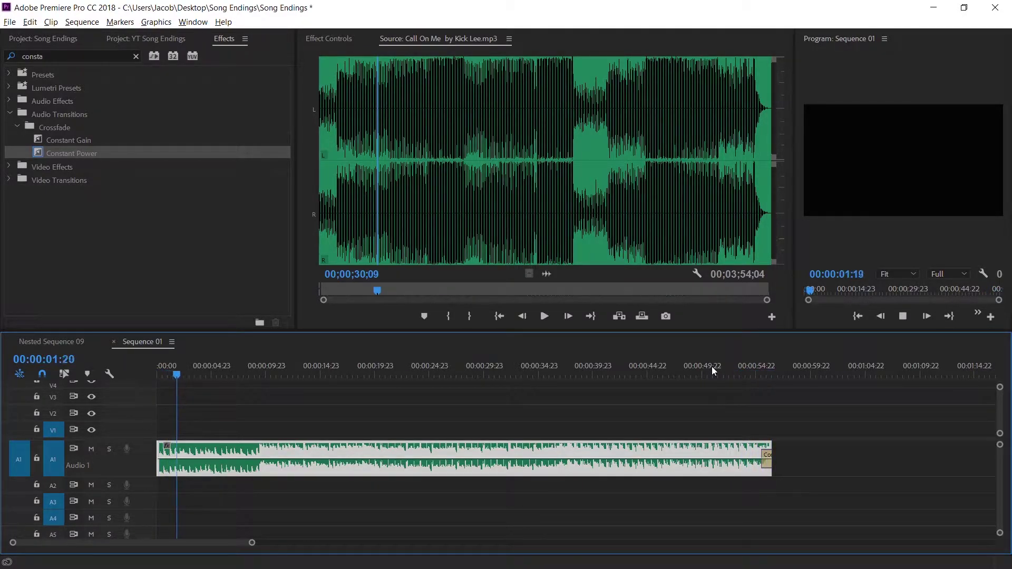
pyautogui.press('space')
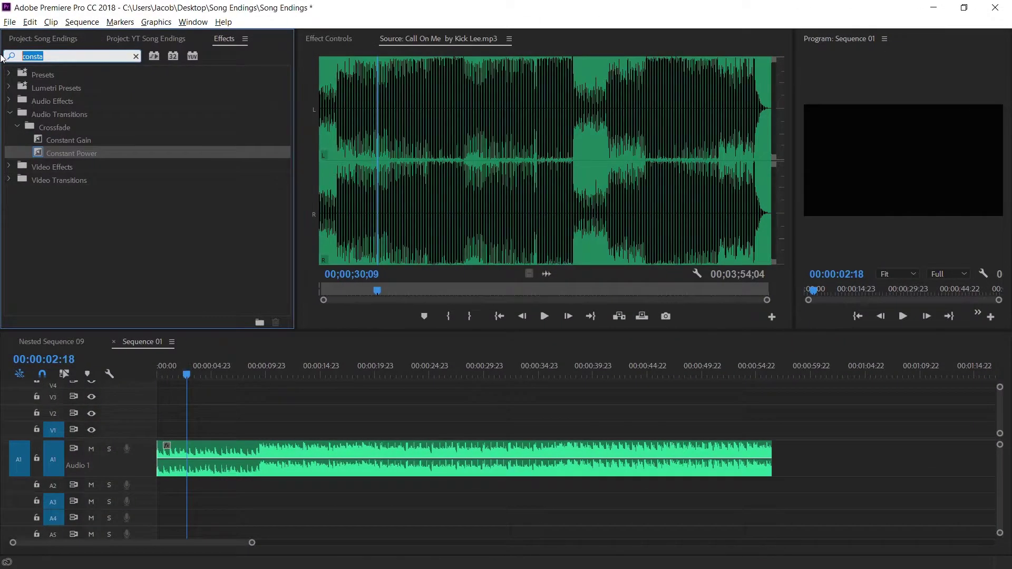
# Step: Find the Lowpass audio effect and apply it to the song clip on track A1
pyautogui.write('low')
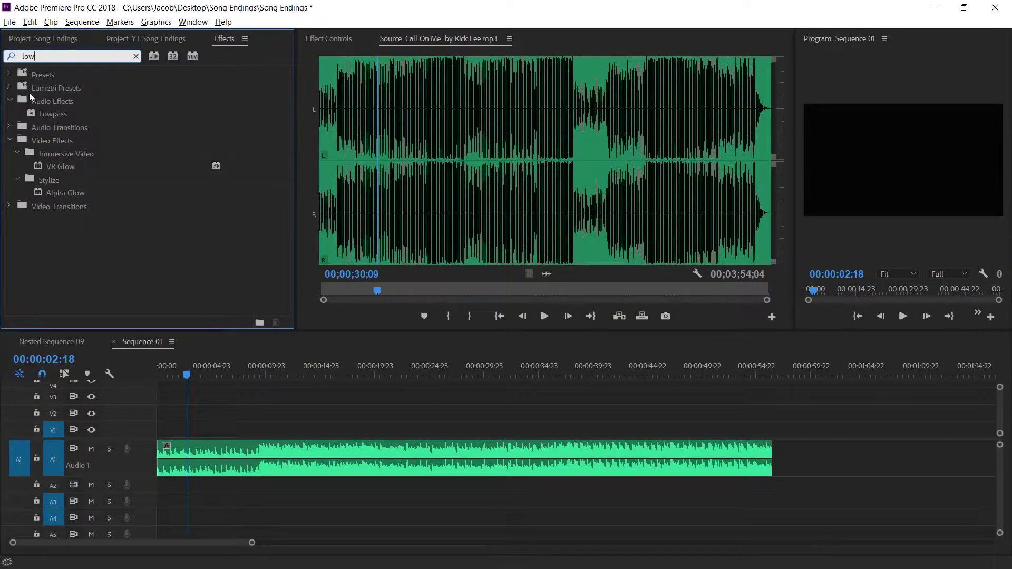
pyautogui.moveTo(44, 111); pyautogui.dragTo(530, 462)
pyautogui.moveTo(530, 461); pyautogui.dragTo(530, 461)
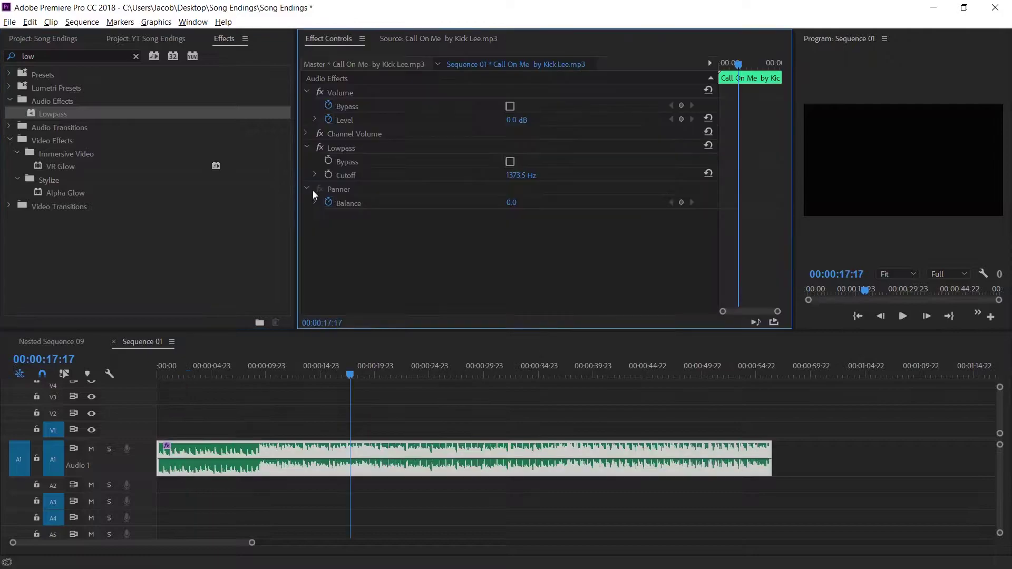
# Step: Play the clip while sweeping the Lowpass cutoff up and down to hear how it changes the sound
pyautogui.click(315, 175)
pyautogui.press('space')
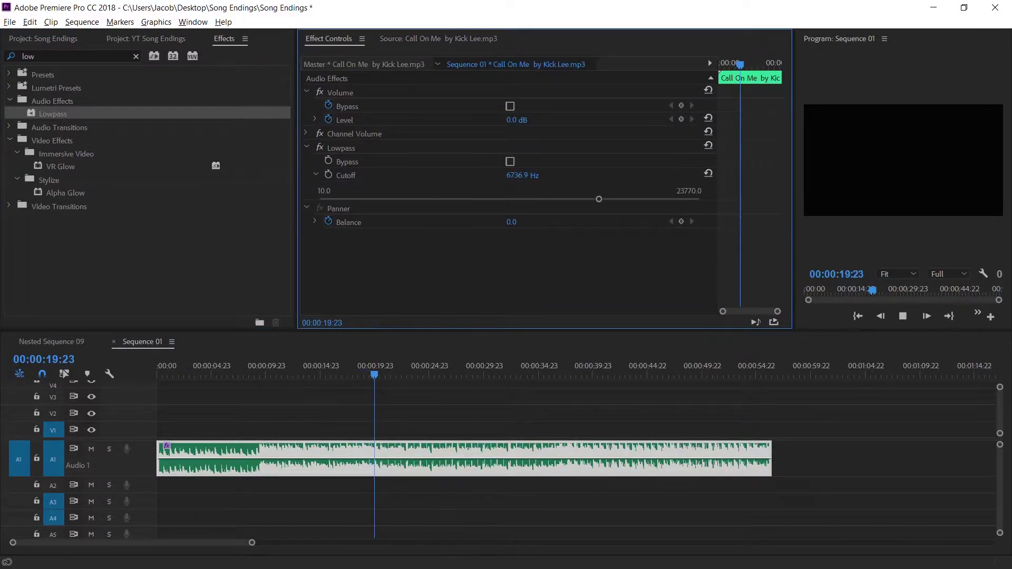
pyautogui.moveTo(512, 176); pyautogui.dragTo(600, 178)
pyautogui.moveTo(694, 198); pyautogui.dragTo(377, 208)
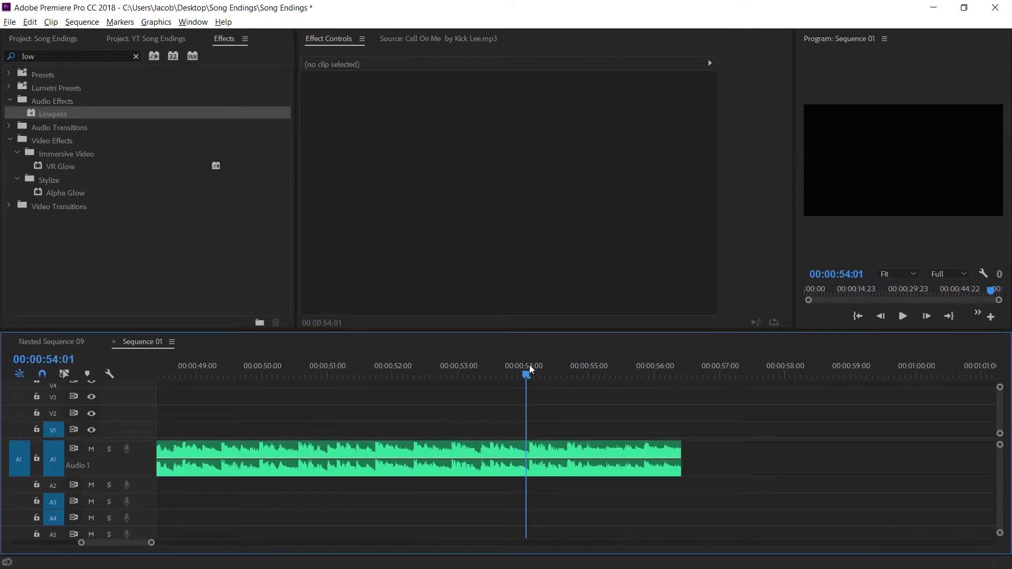
# Step: At 00:00:54:01, set the song clip's Lowpass cutoff to its maximum of 21838.7 Hz and add a keyframe there
pyautogui.click(530, 366)
pyautogui.click(529, 368)
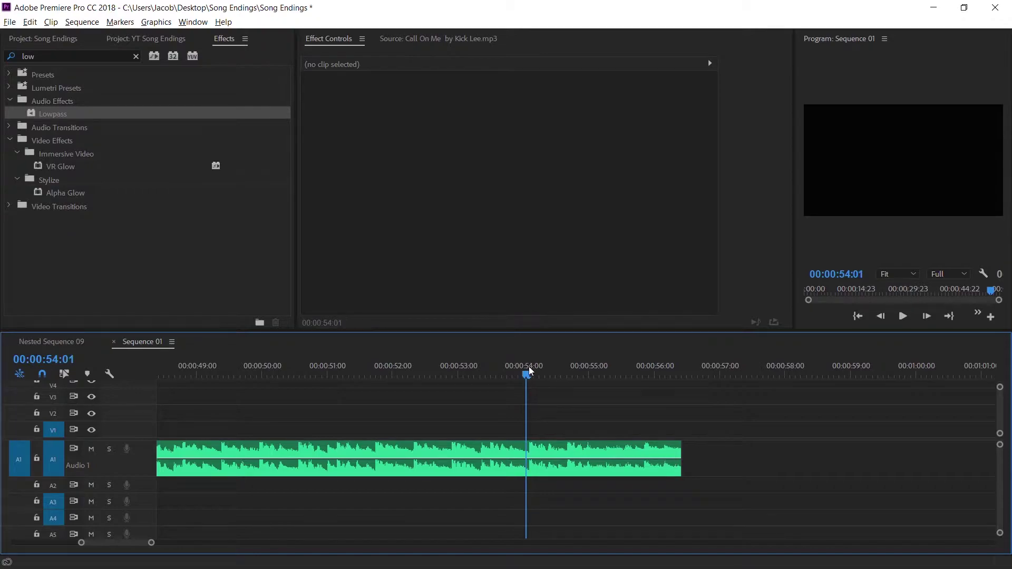
pyautogui.click(547, 447)
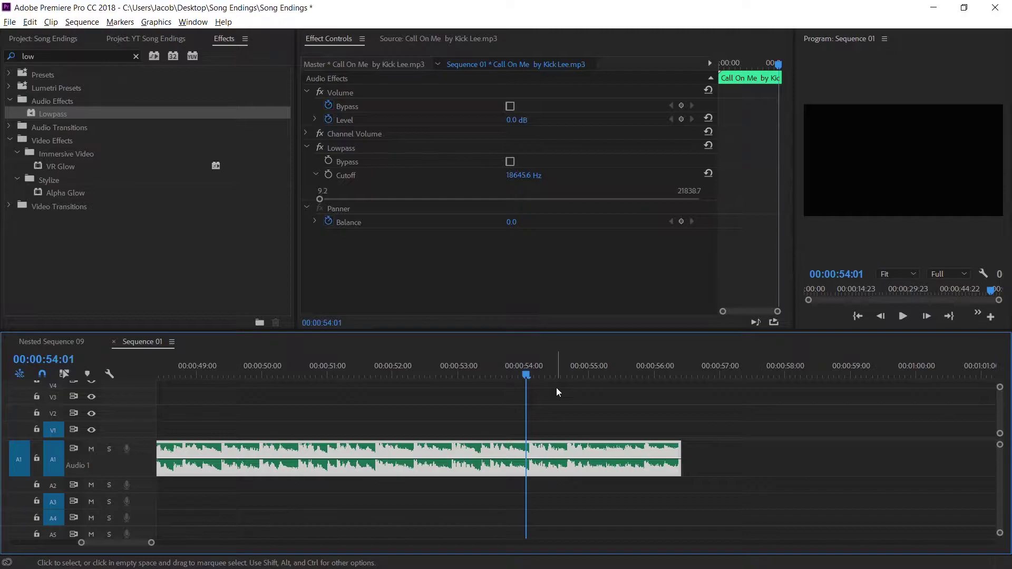
pyautogui.click(322, 199)
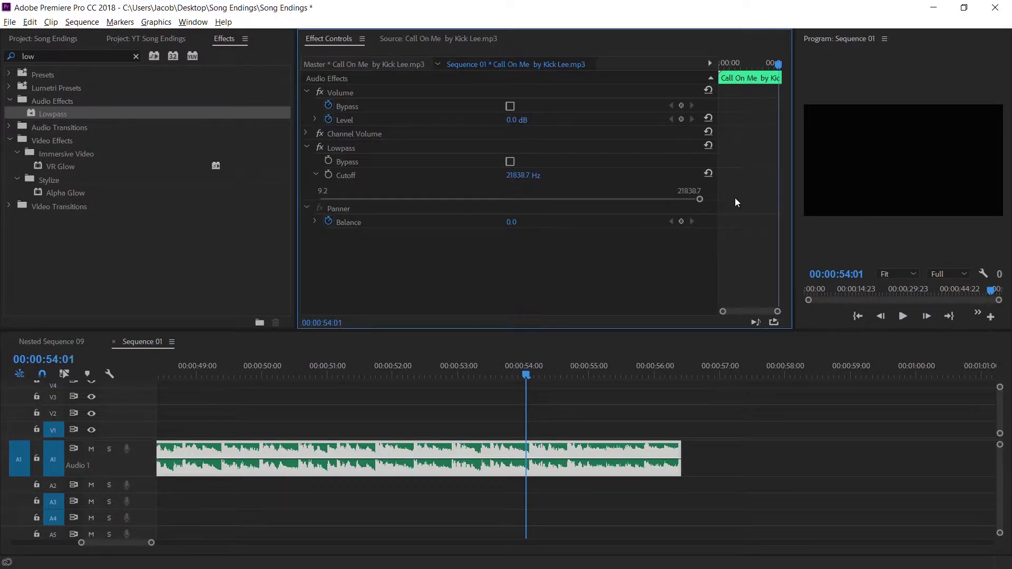
pyautogui.click(328, 176)
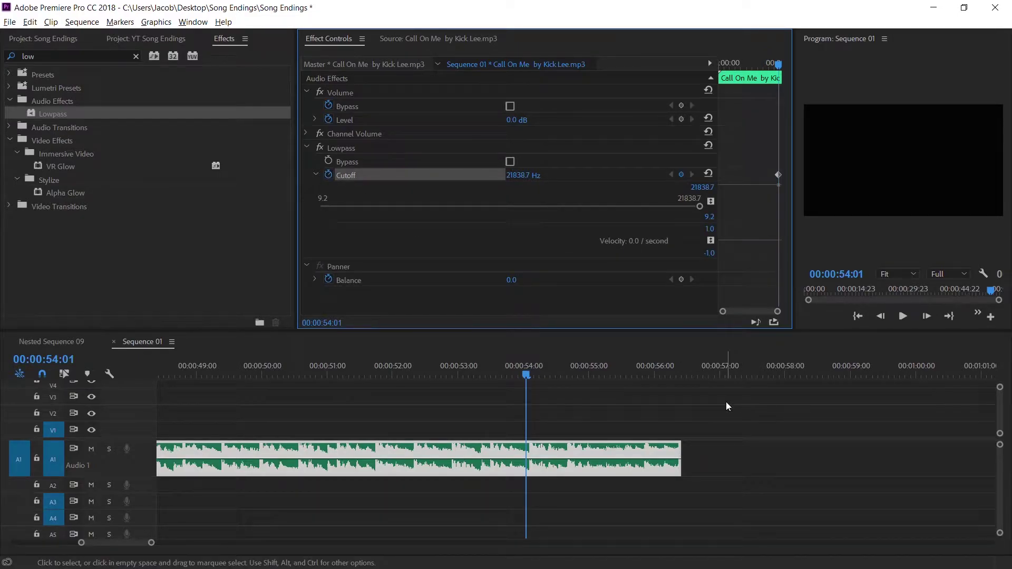
# Step: Add a second Lowpass cutoff keyframe of 2000 Hz at 00:00:55:02
pyautogui.hotkey('shift', 'Right')
pyautogui.hotkey('shift', 'Right')
pyautogui.hotkey('shift', 'Right')
pyautogui.hotkey('shift', 'Right')
pyautogui.hotkey('shift', 'Right')
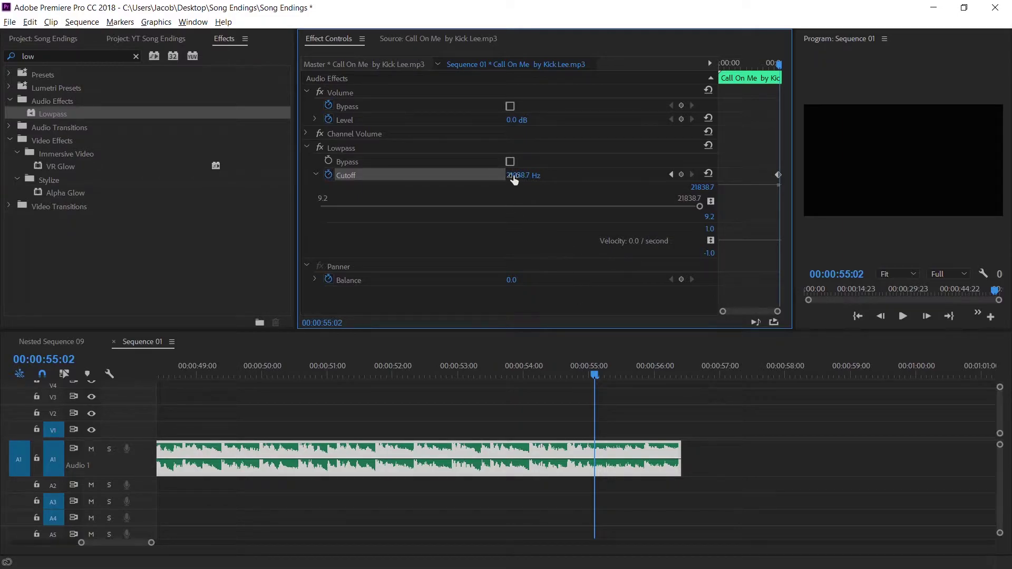
pyautogui.write('2000')
pyautogui.press('Return')
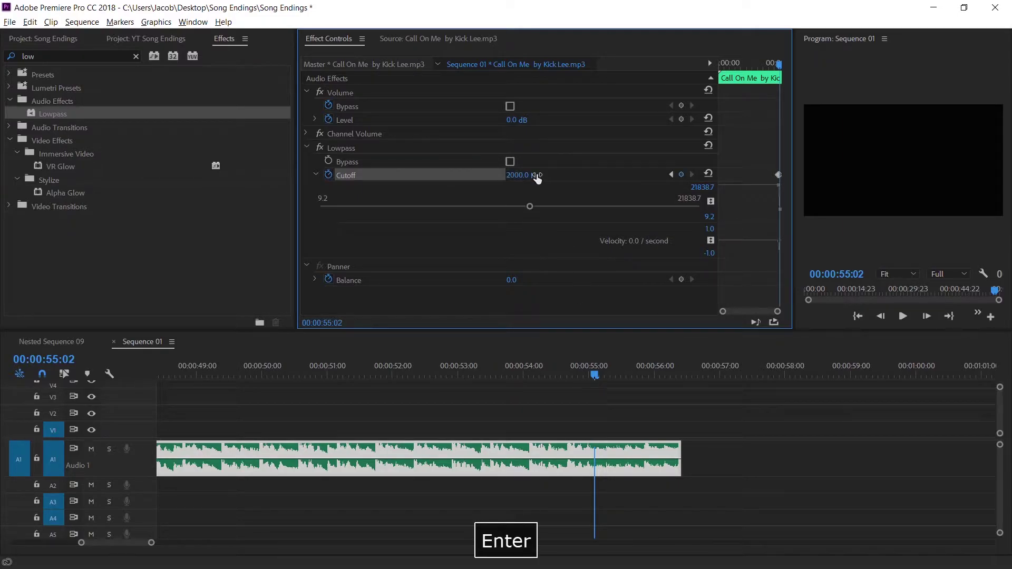
# Step: Play the sequence from 00:00:52:08 to hear the lowpass ending
pyautogui.click(416, 369)
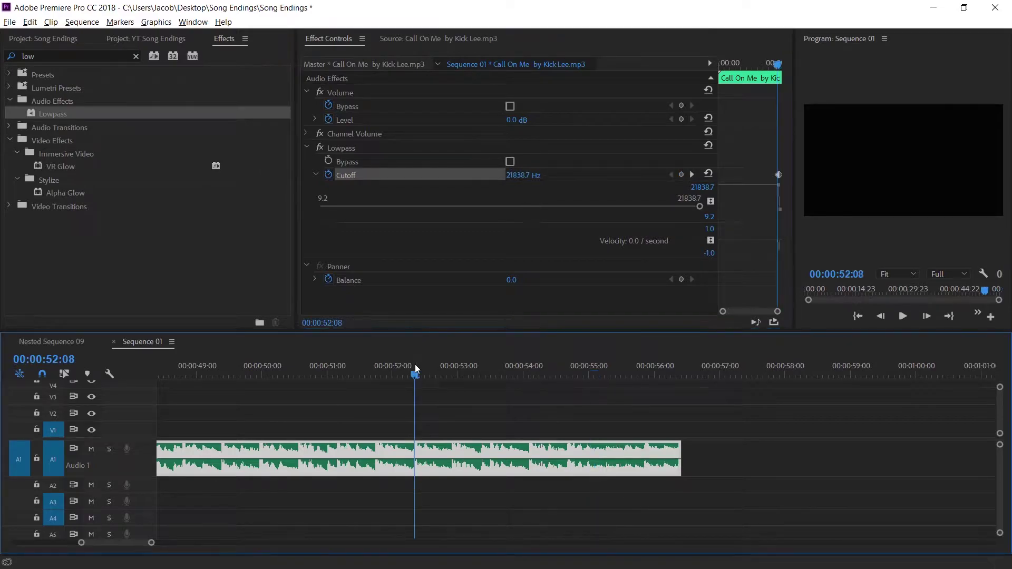
pyautogui.press('space')
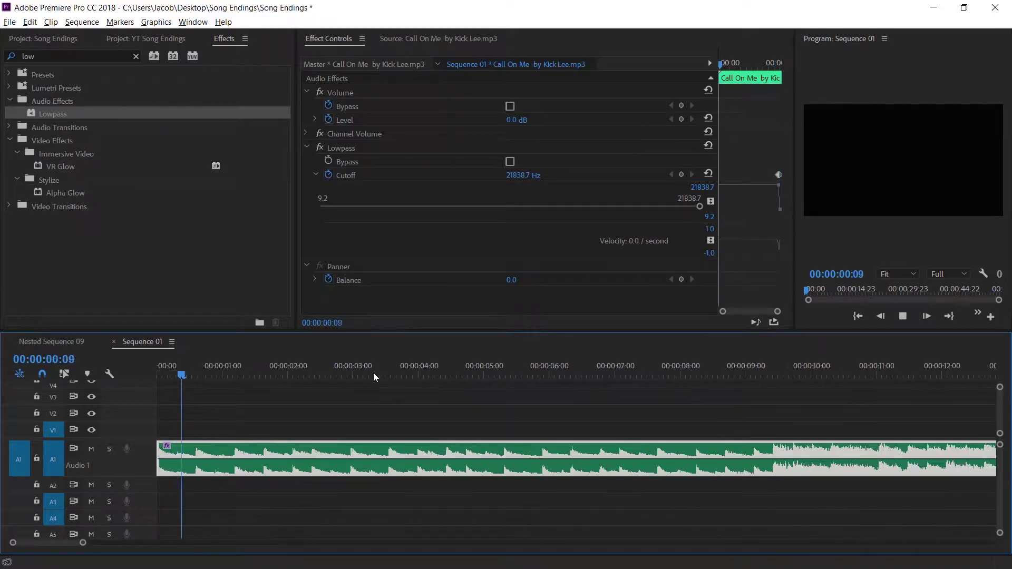
pyautogui.press('space')
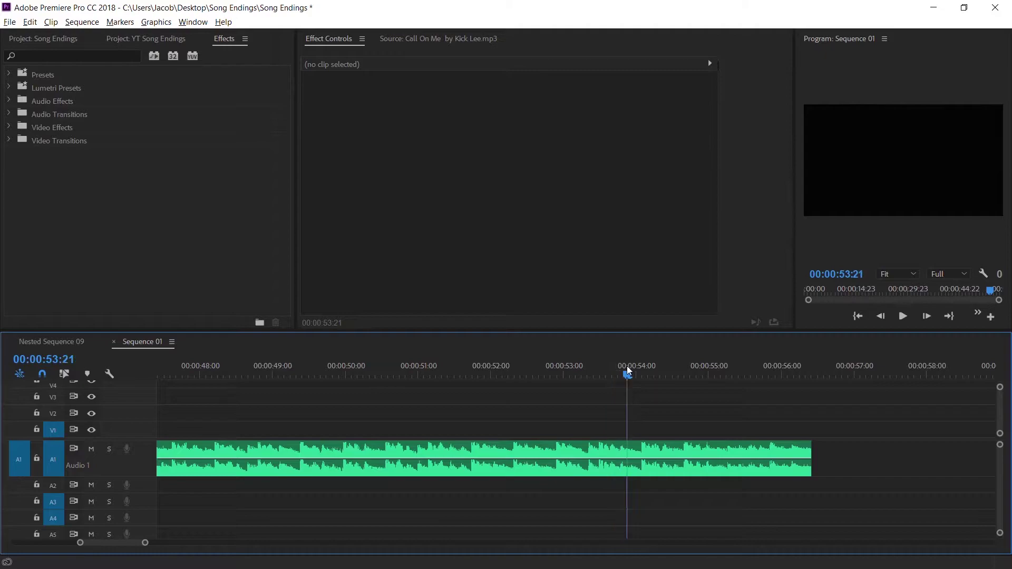
# Step: Play the song's end to locate its last beat and split the clip at 00:00:55:20
pyautogui.press('space')
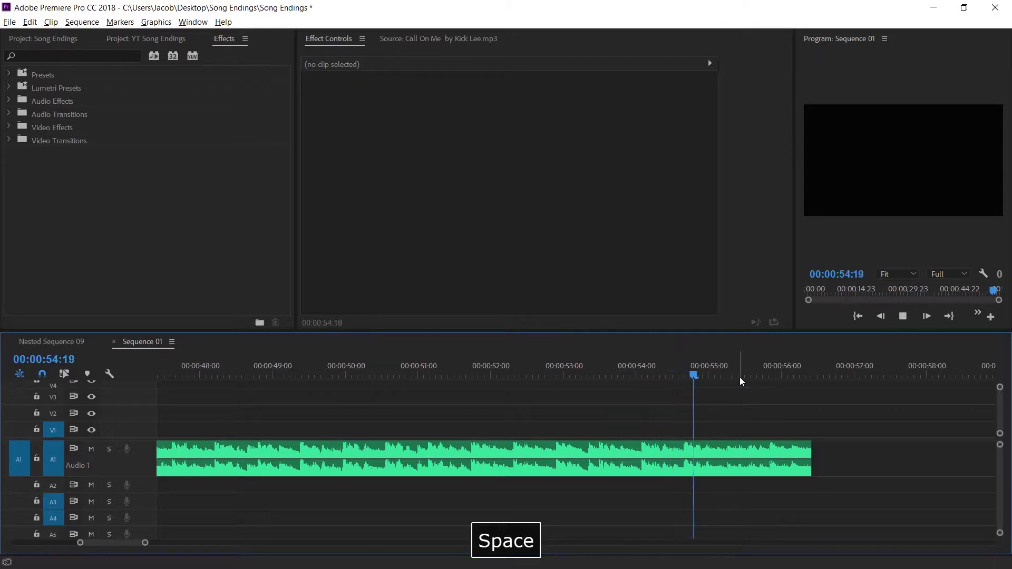
pyautogui.press('space')
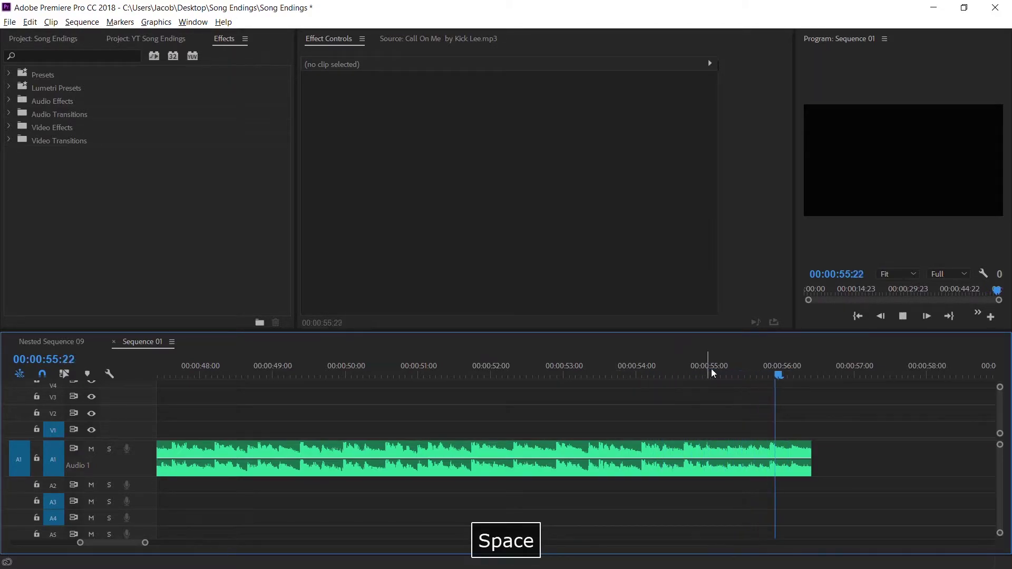
pyautogui.click(760, 364)
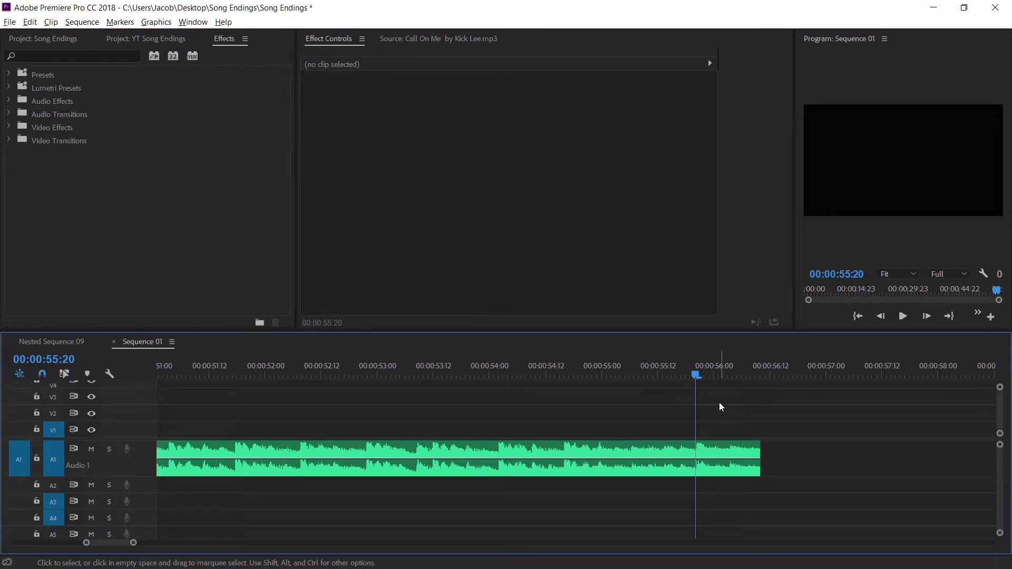
pyautogui.press('c')
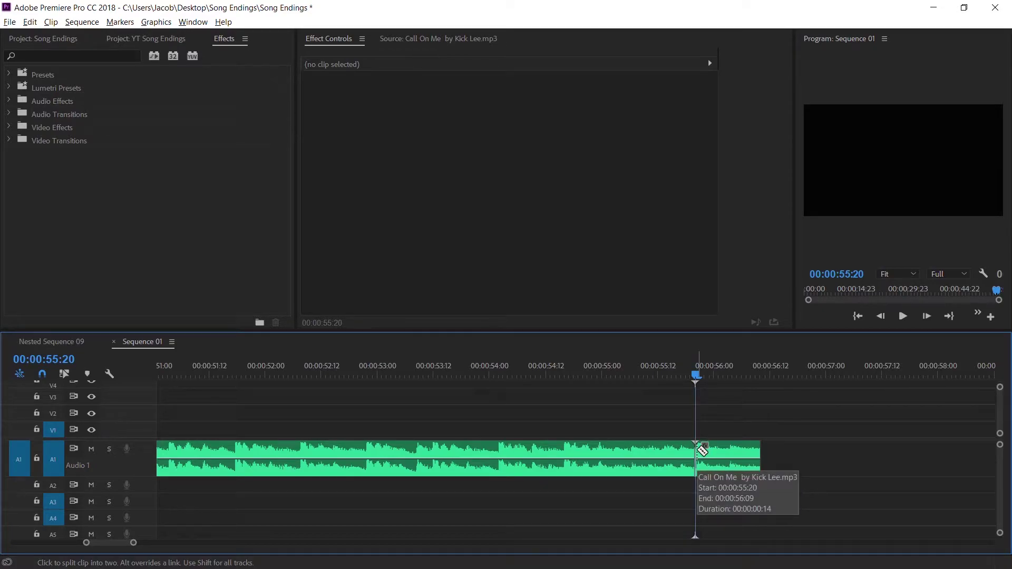
pyautogui.press('v')
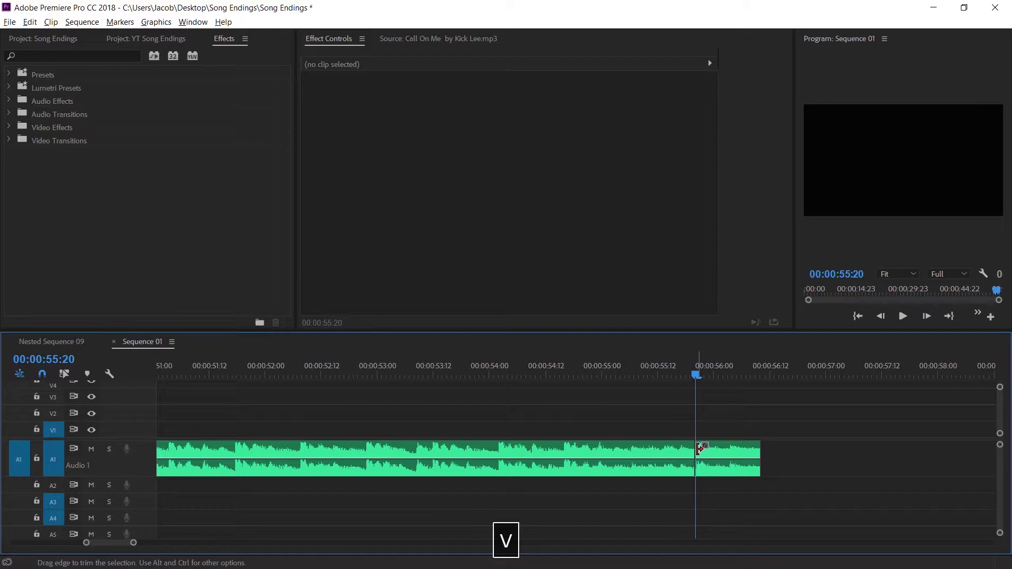
# Step: Nest the song's final beat clip after the cut, keeping the proposed name Nested Sequence 10
pyautogui.click(731, 453)
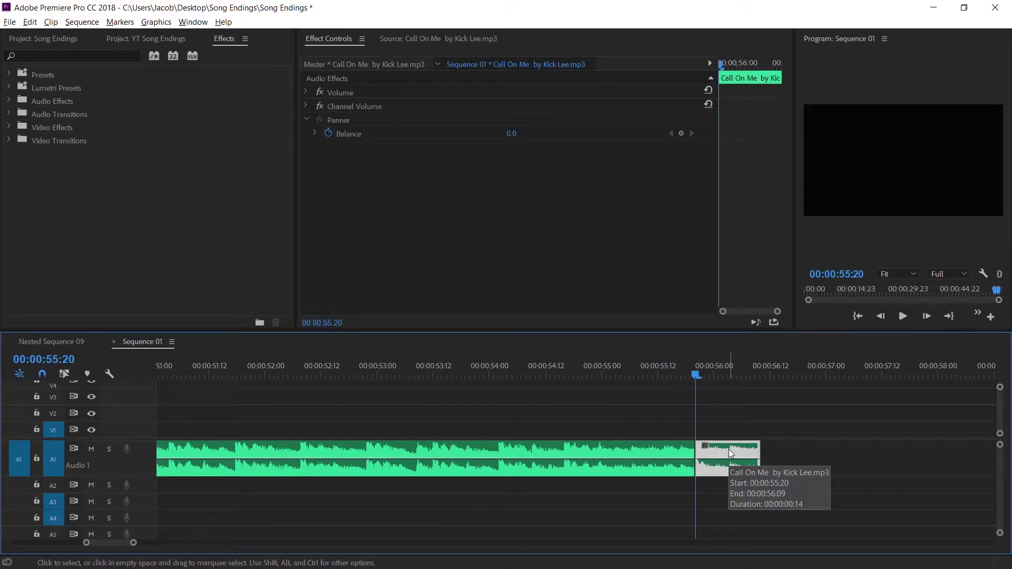
pyautogui.rightClick(731, 454)
pyautogui.click(768, 391)
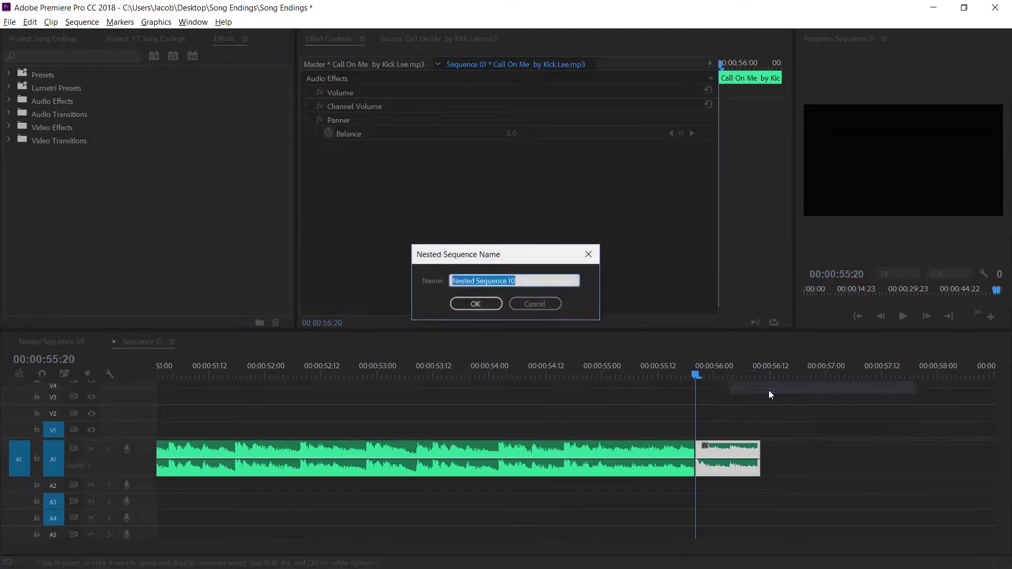
pyautogui.click(477, 304)
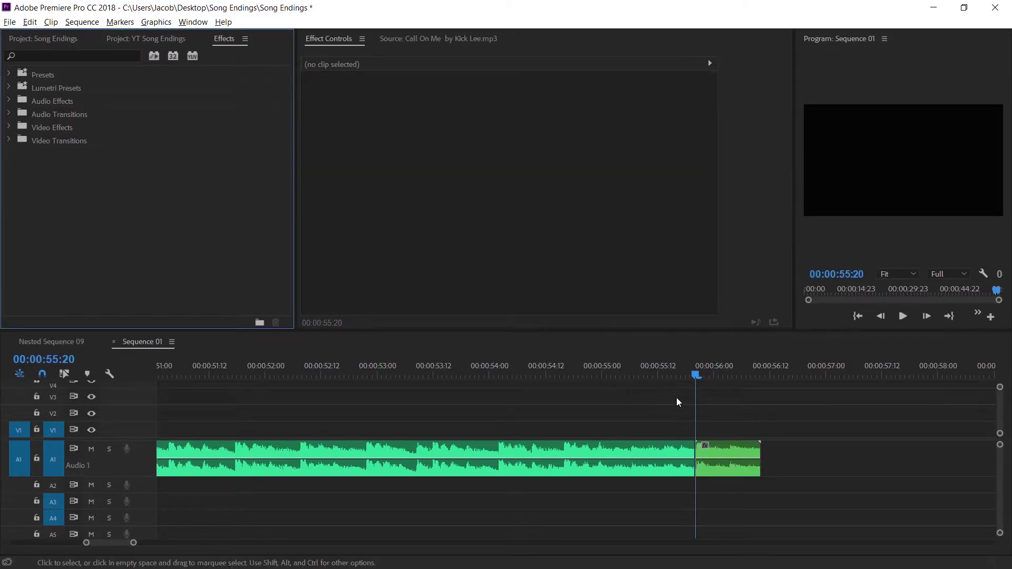
# Step: Open Nested Sequence 10 and add a 0.0 dB volume level keyframe at the start of its song clip
pyautogui.doubleClick(732, 449)
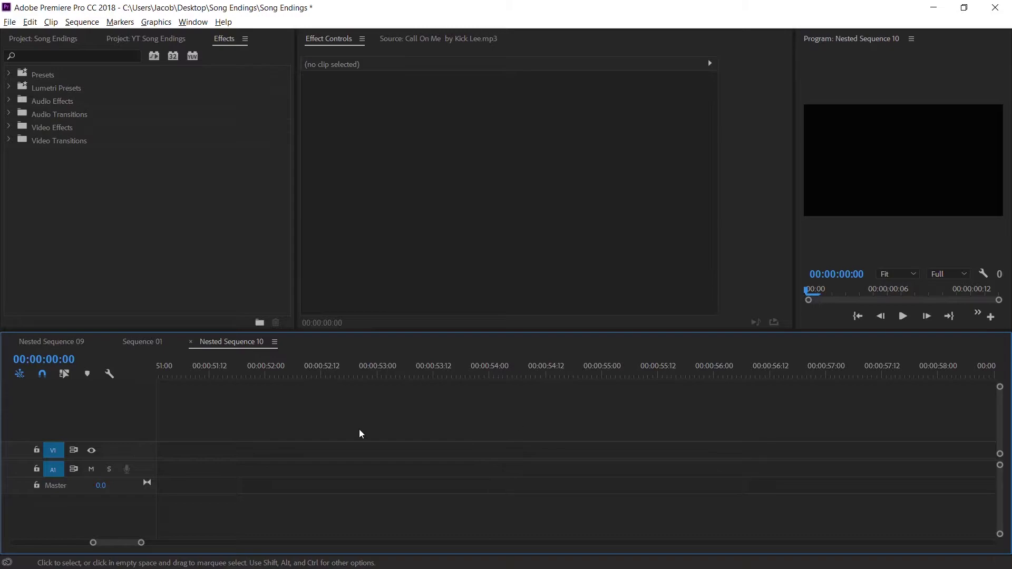
pyautogui.moveTo(128, 542); pyautogui.dragTo(30, 539)
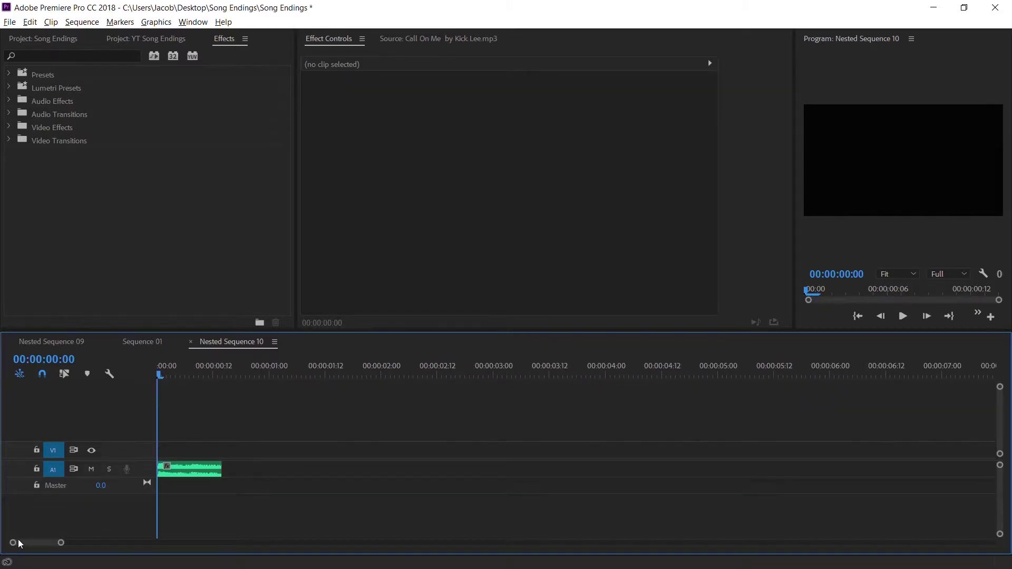
pyautogui.moveTo(60, 543); pyautogui.dragTo(33, 544)
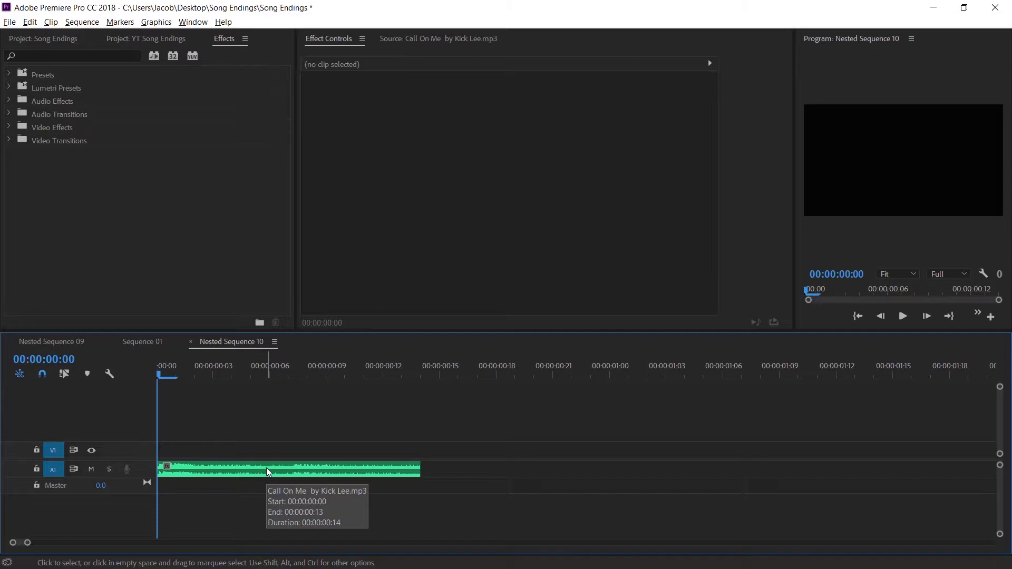
pyautogui.click(184, 466)
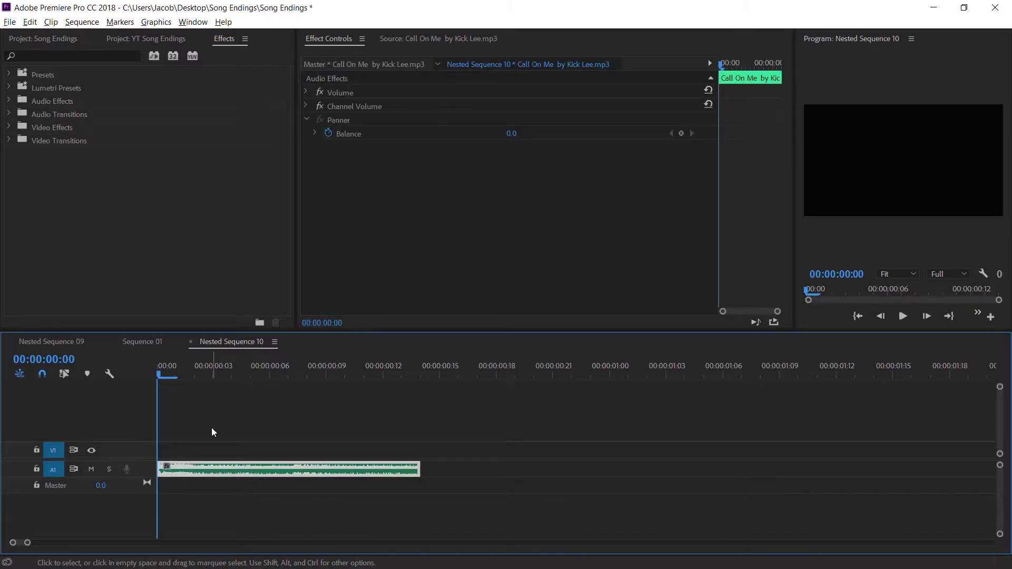
pyautogui.click(307, 92)
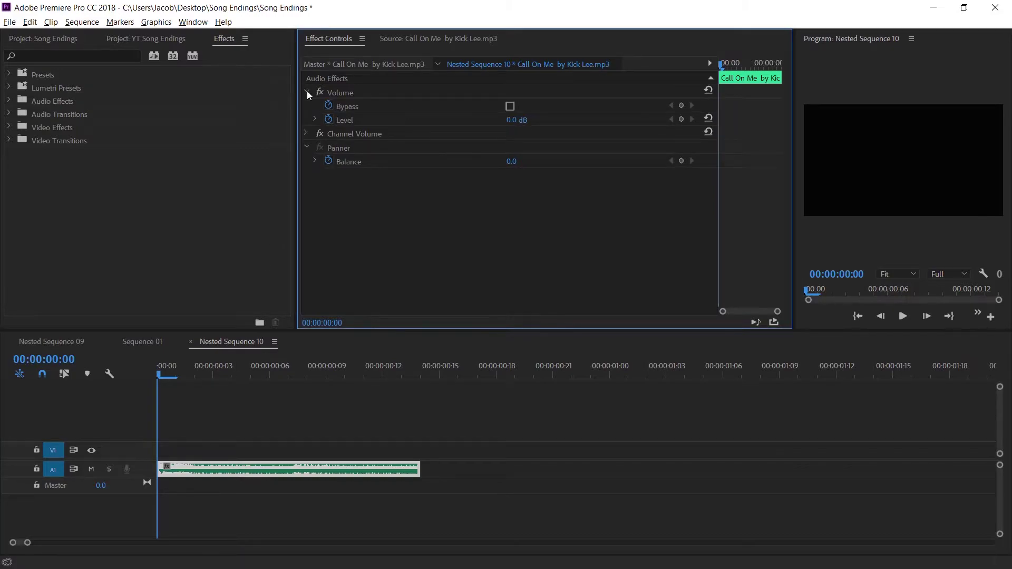
pyautogui.click(330, 121)
pyautogui.click(330, 121)
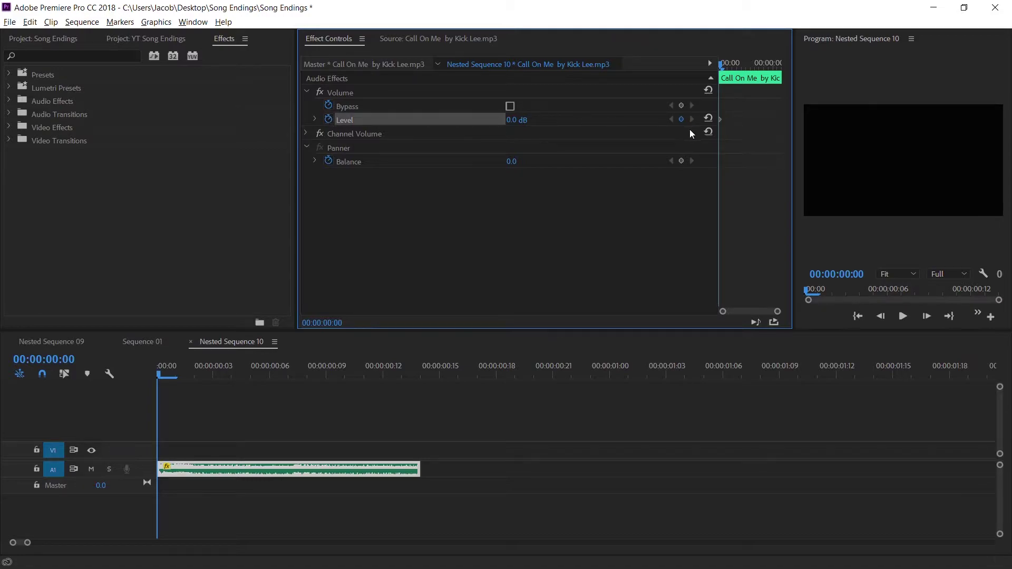
pyautogui.click(723, 126)
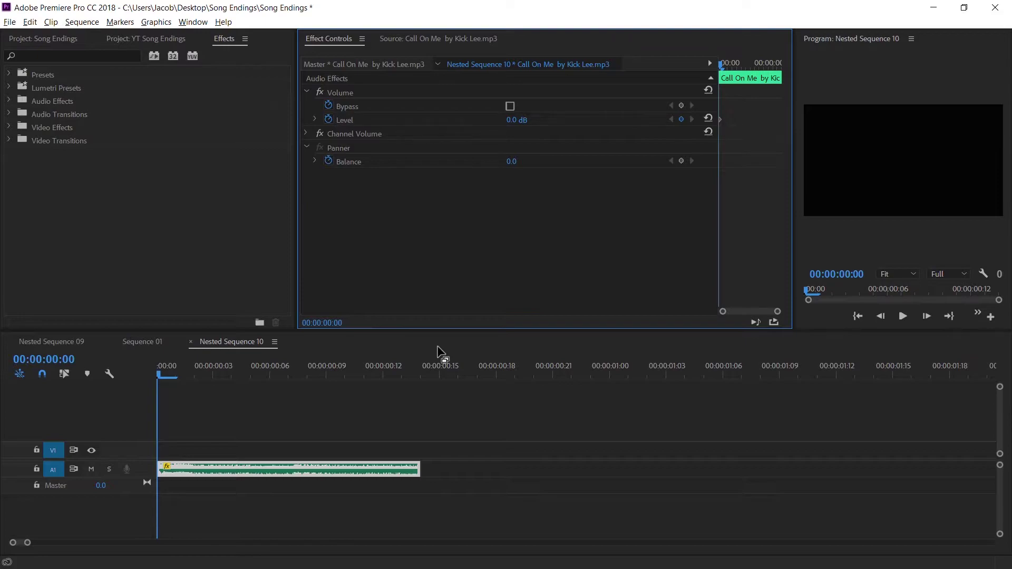
# Step: Add a volume level keyframe of -∞ at 00:00:00:14 and extend the nested song clip to about four seconds
pyautogui.press('Down')
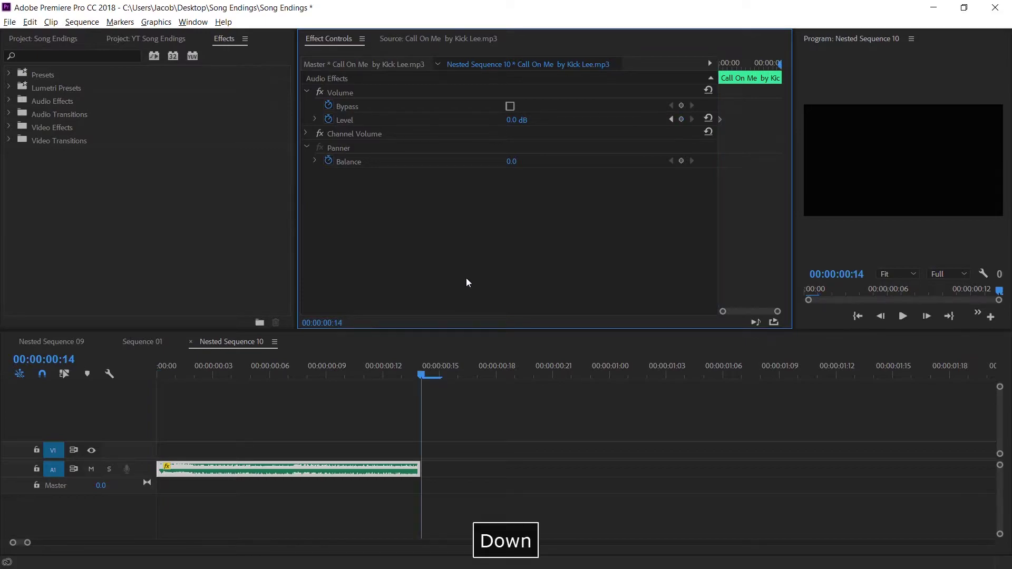
pyautogui.click(524, 119)
pyautogui.write('-100')
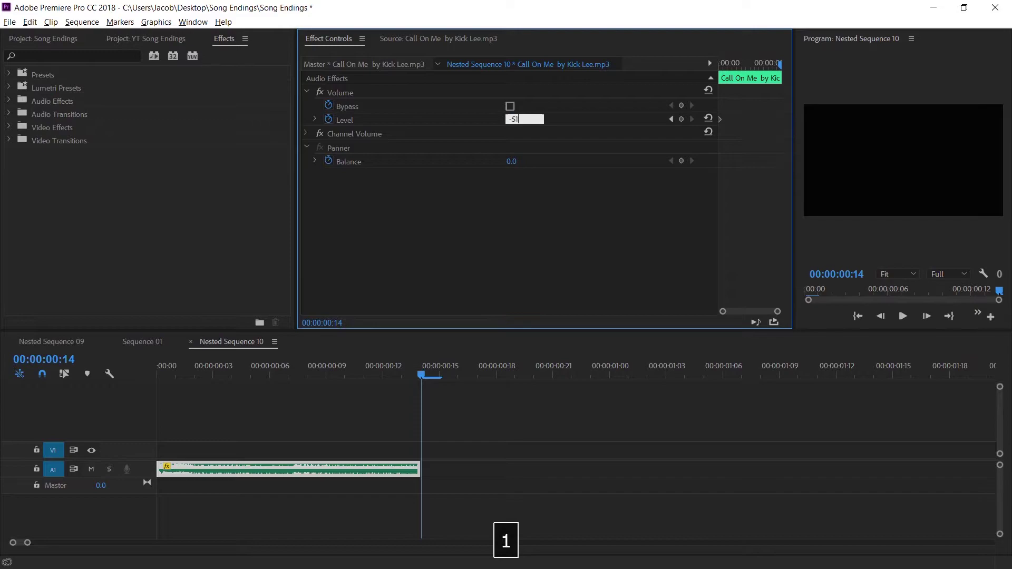
pyautogui.press('Return')
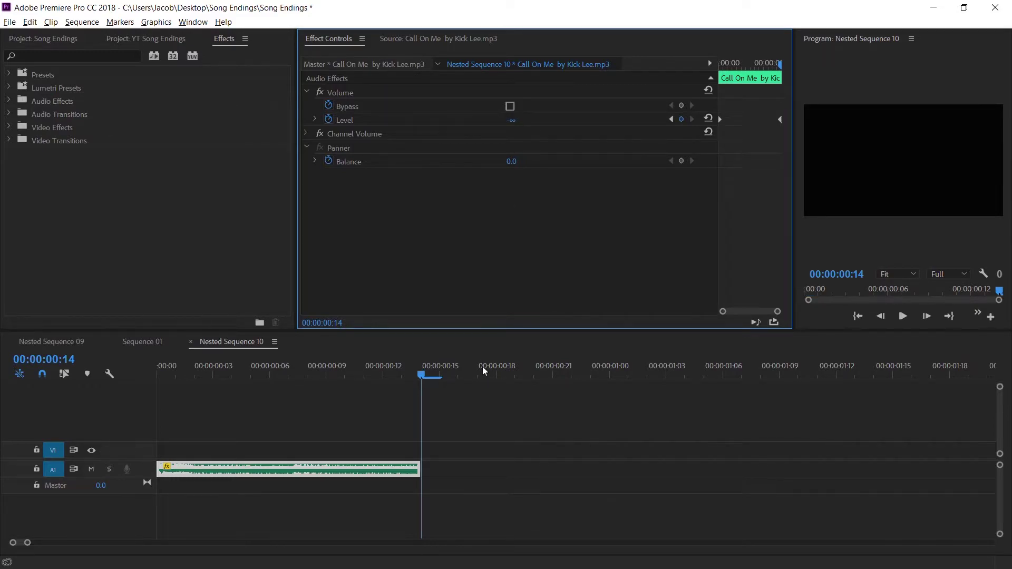
pyautogui.moveTo(420, 466); pyautogui.dragTo(522, 466)
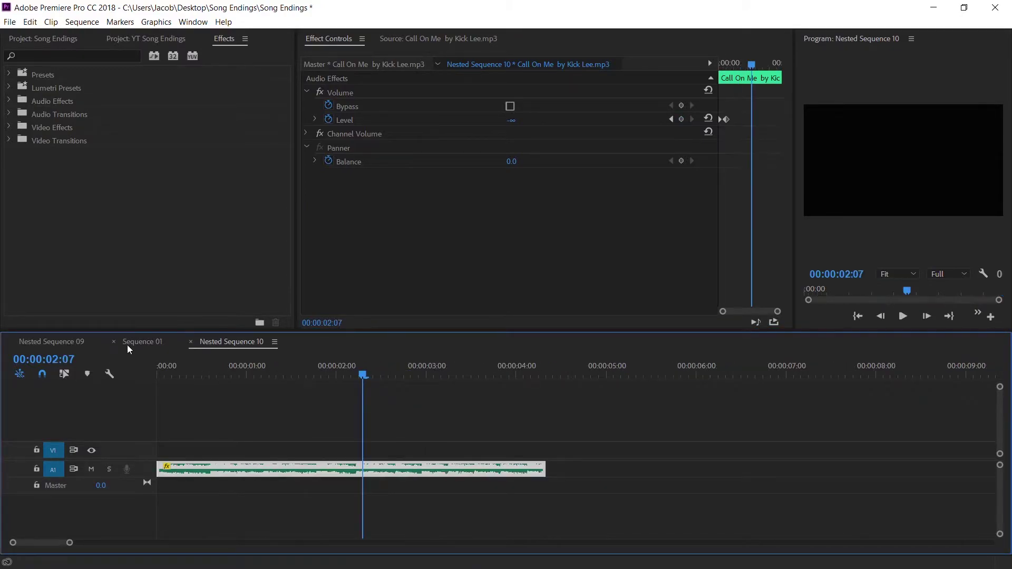
# Step: Lengthen the nested clip in Sequence 01 to about 00:01:00:04 and play across the cut from 00:00:54:18
pyautogui.click(128, 344)
pyautogui.moveTo(762, 452); pyautogui.dragTo(848, 459)
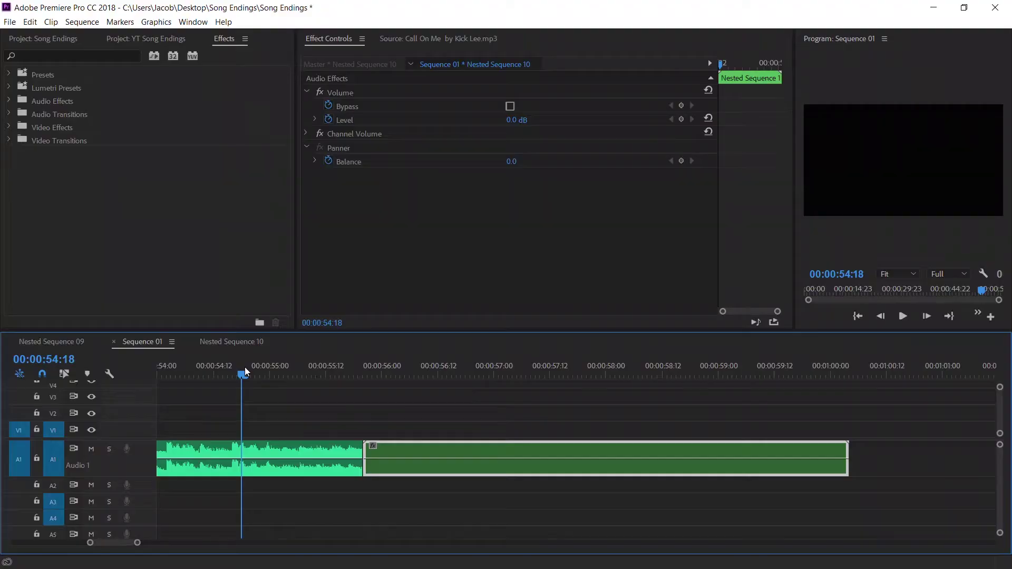
pyautogui.press('space')
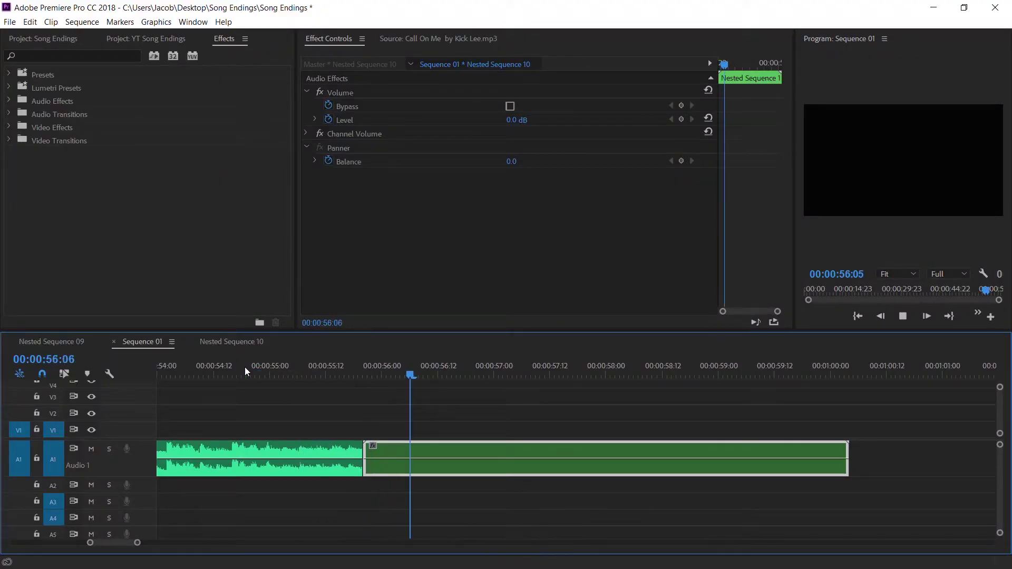
pyautogui.press('space')
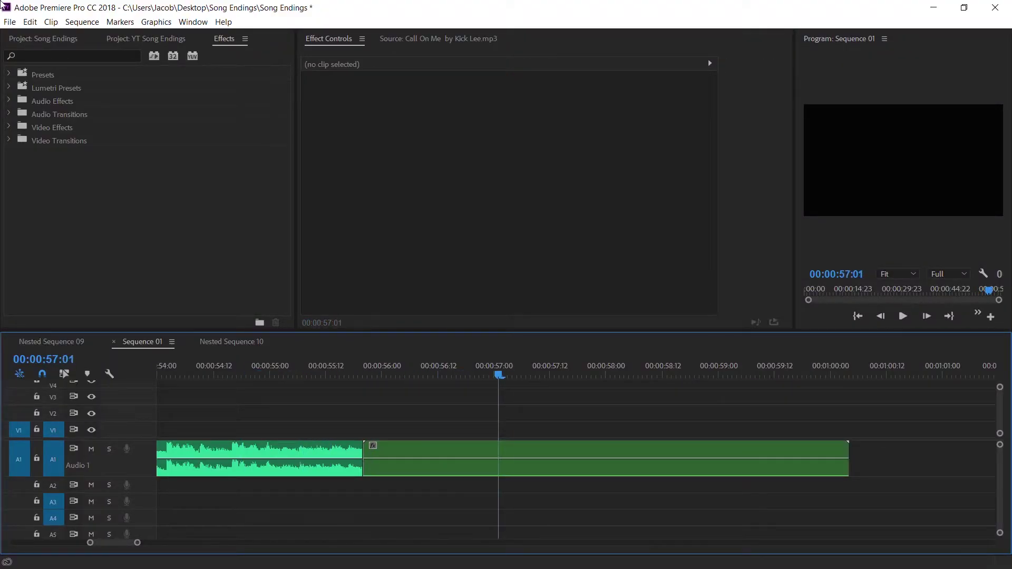
# Step: Find the reverb effects and apply Studio Reverb to the nested final beat clip
pyautogui.click(74, 56)
pyautogui.write('rever')
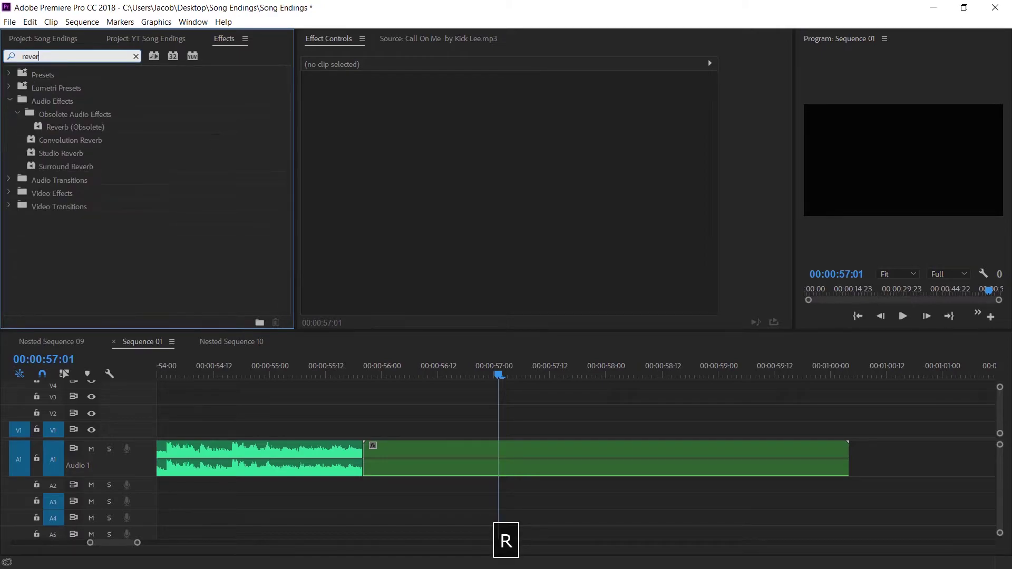
pyautogui.moveTo(59, 153); pyautogui.dragTo(407, 468)
pyautogui.click(425, 421)
# Step: Keep the Studio Reverb on its Default preset and raise its wet output level to 100 %
pyautogui.click(577, 176)
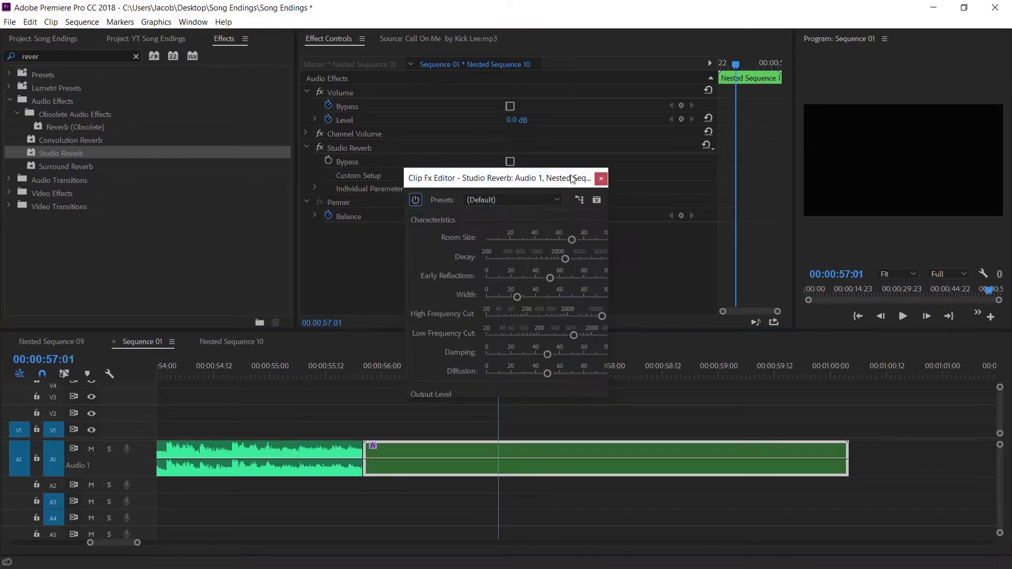
pyautogui.moveTo(609, 399); pyautogui.dragTo(709, 481)
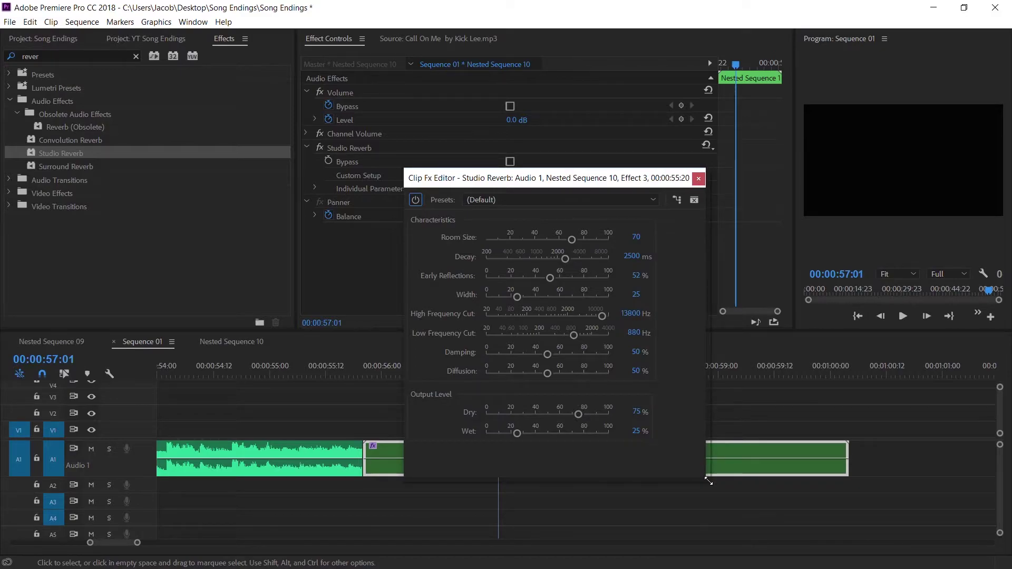
pyautogui.click(655, 200)
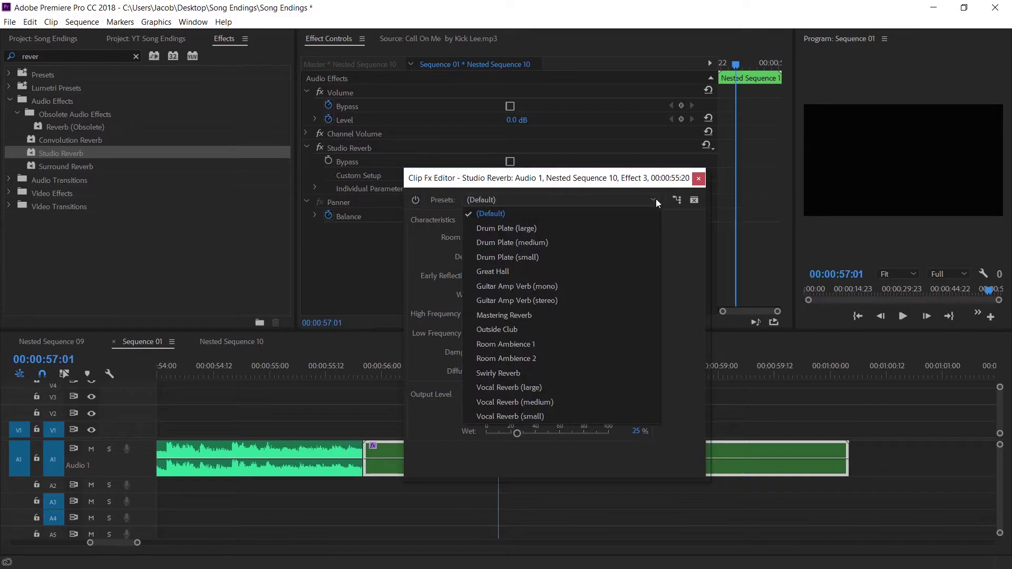
pyautogui.click(489, 211)
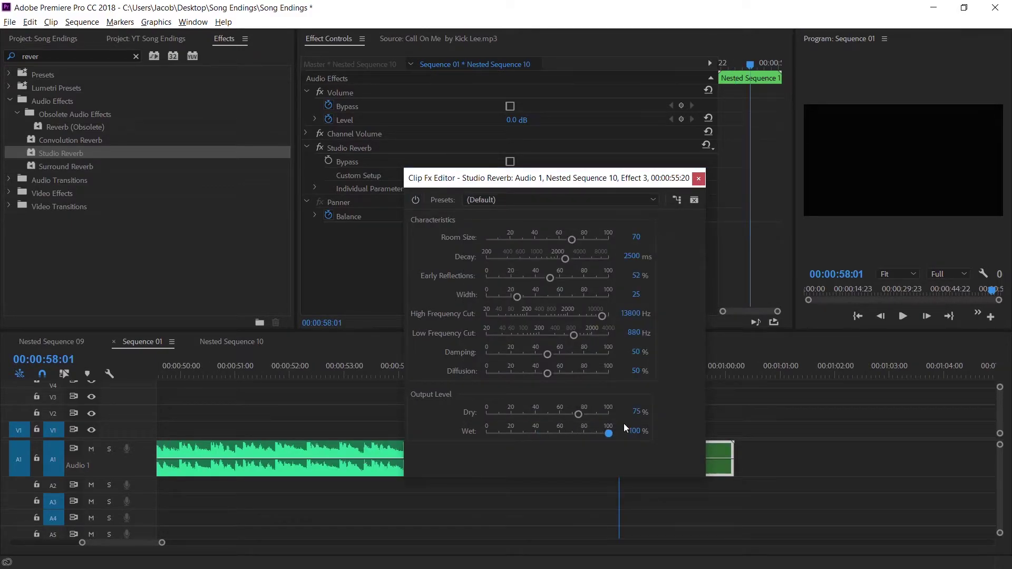
pyautogui.click(698, 179)
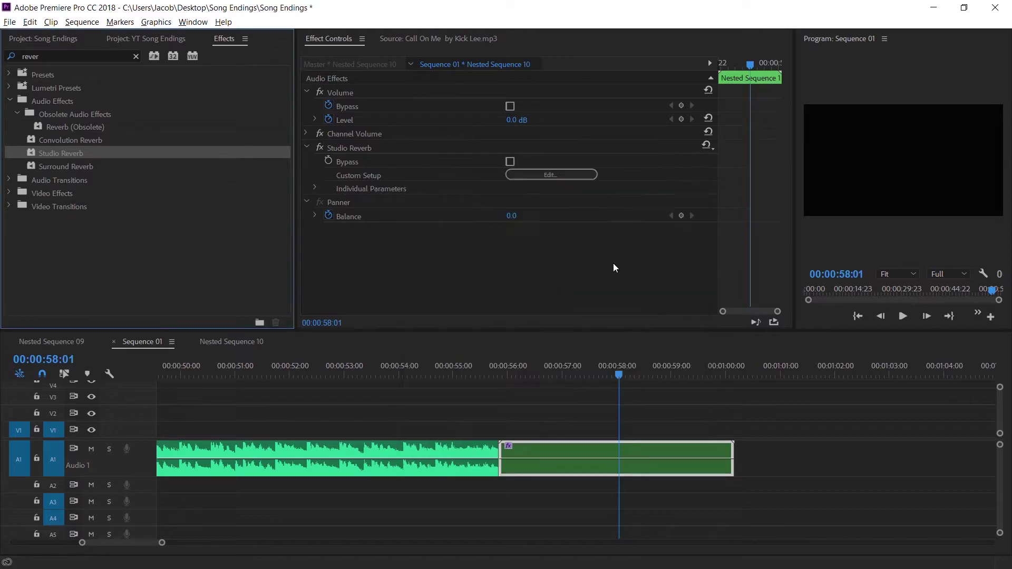
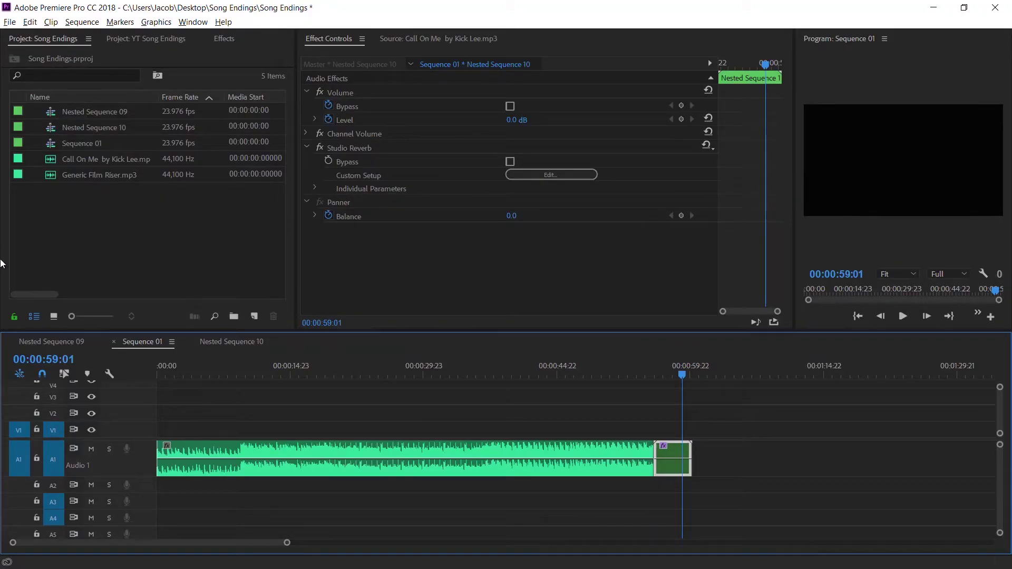
# Step: Add an audio track below A2 and preview the Generic Film Riser.mp3 sound from the project
pyautogui.rightClick(140, 487)
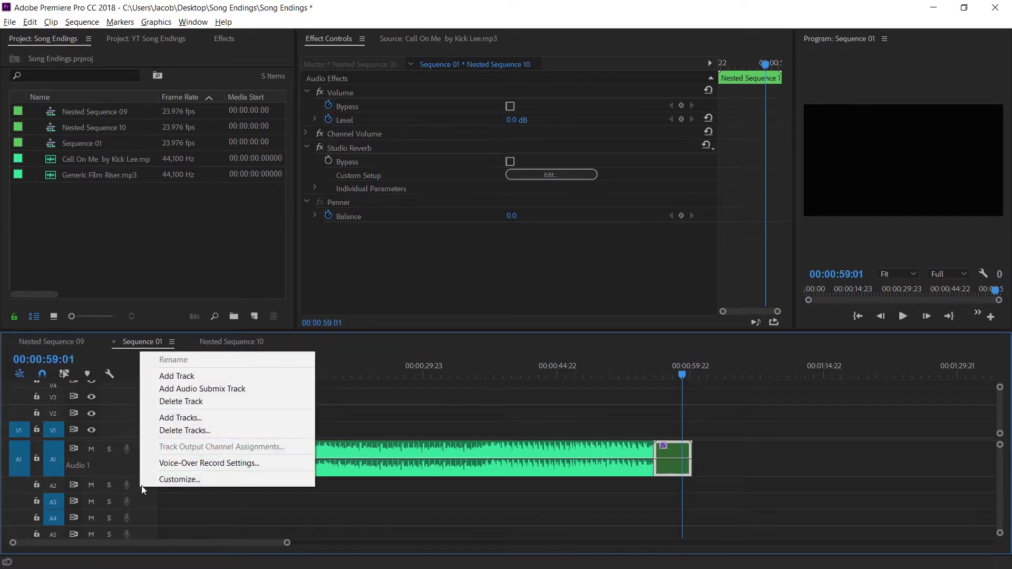
pyautogui.click(196, 379)
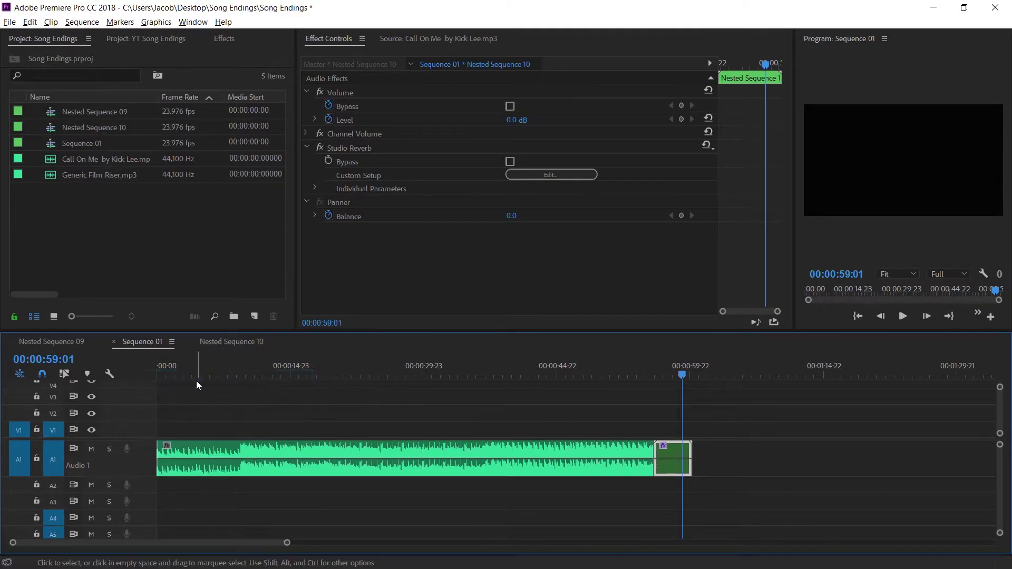
pyautogui.click(102, 174)
pyautogui.doubleClick(102, 175)
pyautogui.press('space')
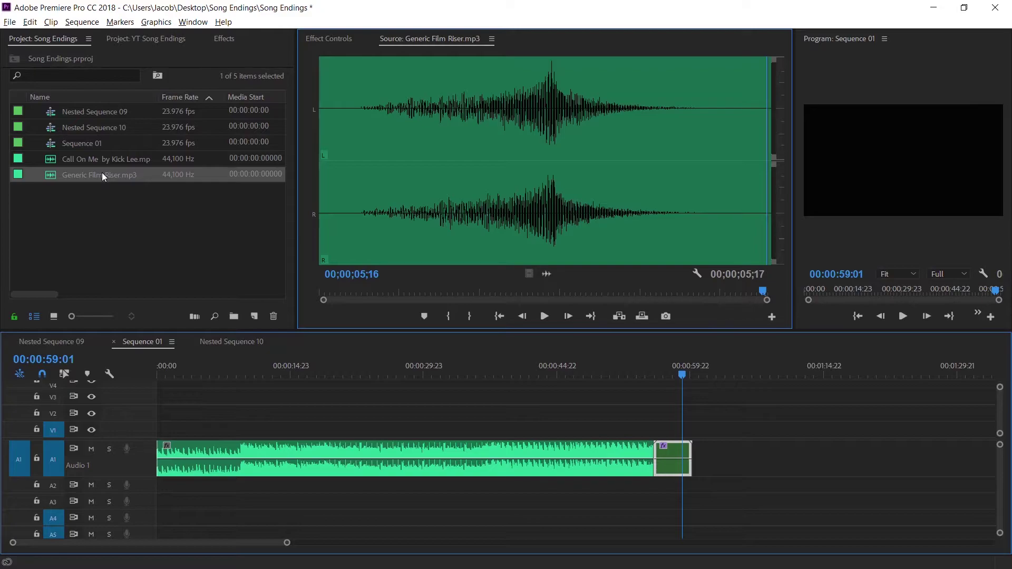
# Step: Place Generic Film Riser.mp3 on track A2 with its peak aligned to the cut before the nested clip
pyautogui.moveTo(102, 173); pyautogui.dragTo(627, 481)
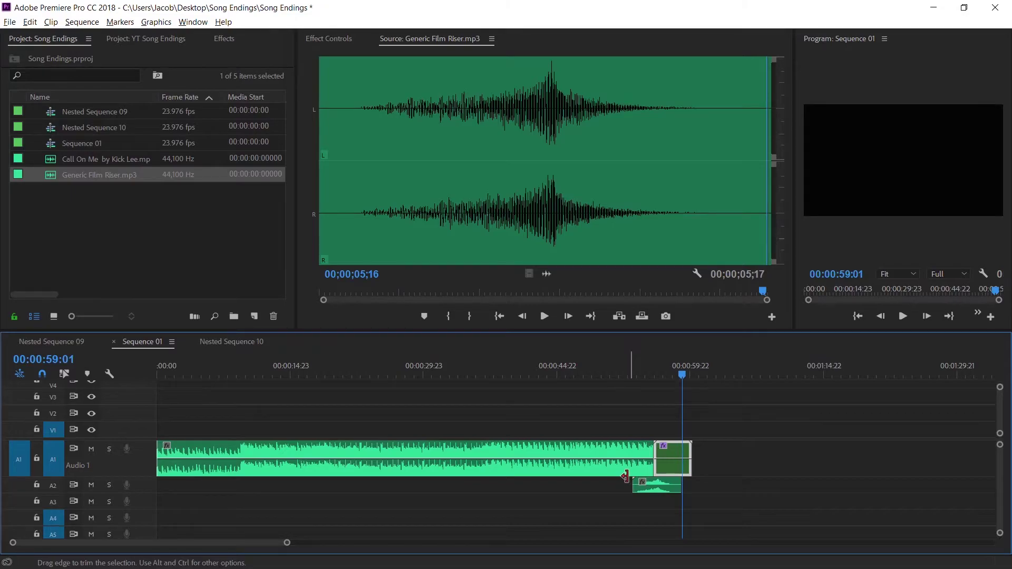
pyautogui.press('=')
pyautogui.press('=')
pyautogui.press('=')
pyautogui.press('=')
pyautogui.press('=')
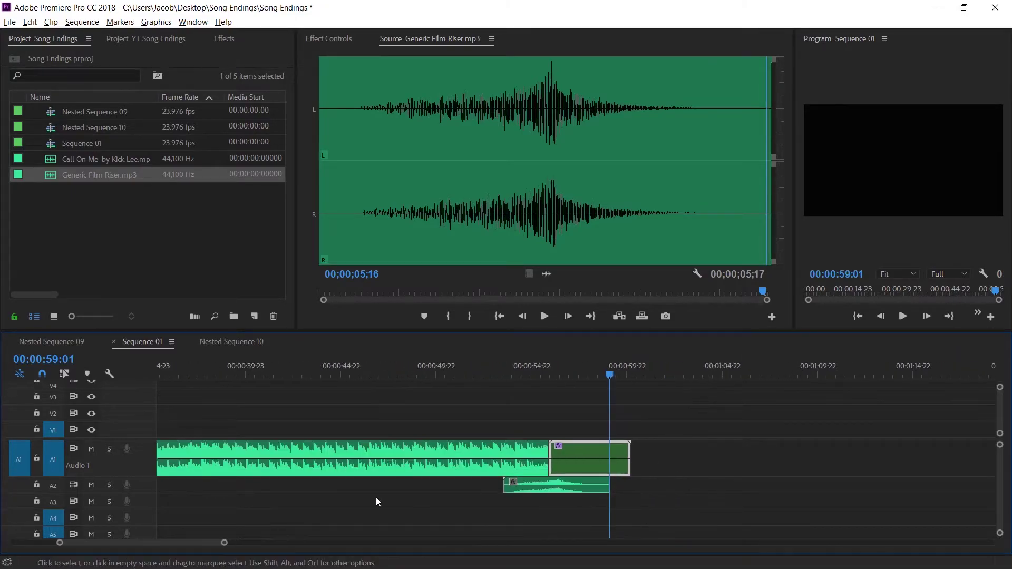
pyautogui.moveTo(552, 485); pyautogui.dragTo(514, 422)
# Step: Play Sequence 01 from about 00:00:49 to hear the riser together with the reverb ending
pyautogui.press('-')
pyautogui.press('-')
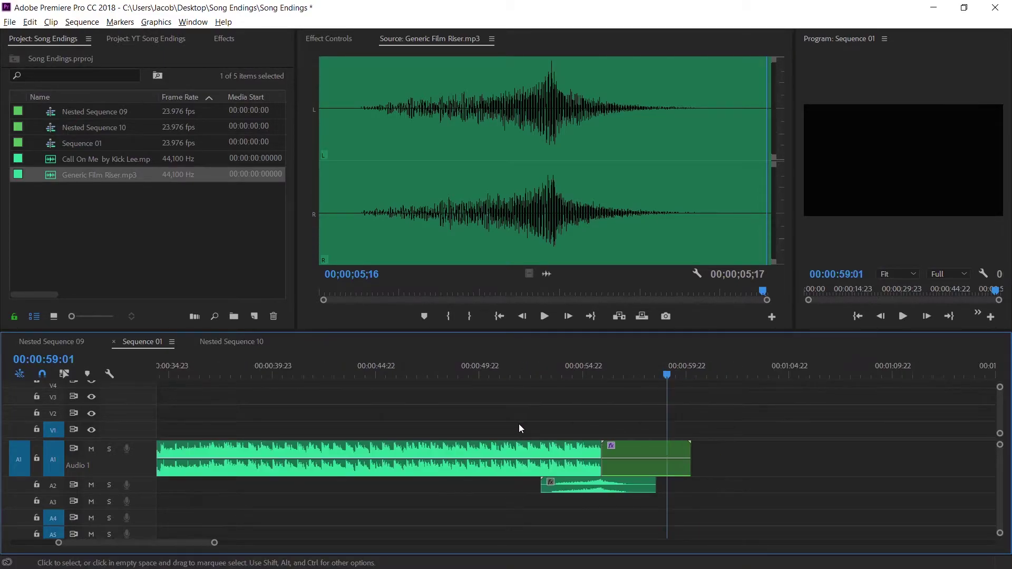
pyautogui.click(357, 370)
pyautogui.click(467, 372)
pyautogui.press('space')
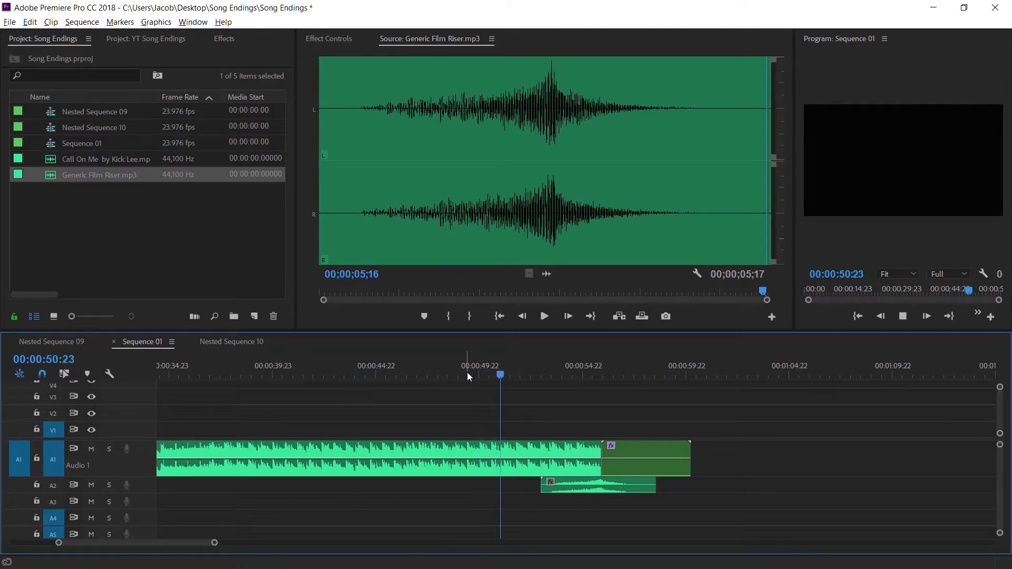